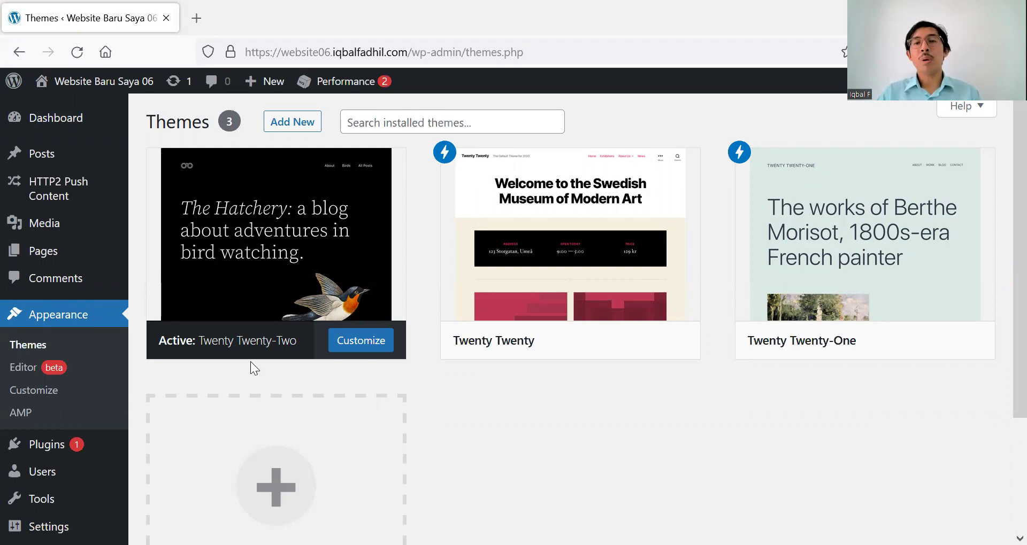
- Preview the Twenty Twenty theme, look through its sample homepage, and close the preview without activating it
mouse_move(268, 281)
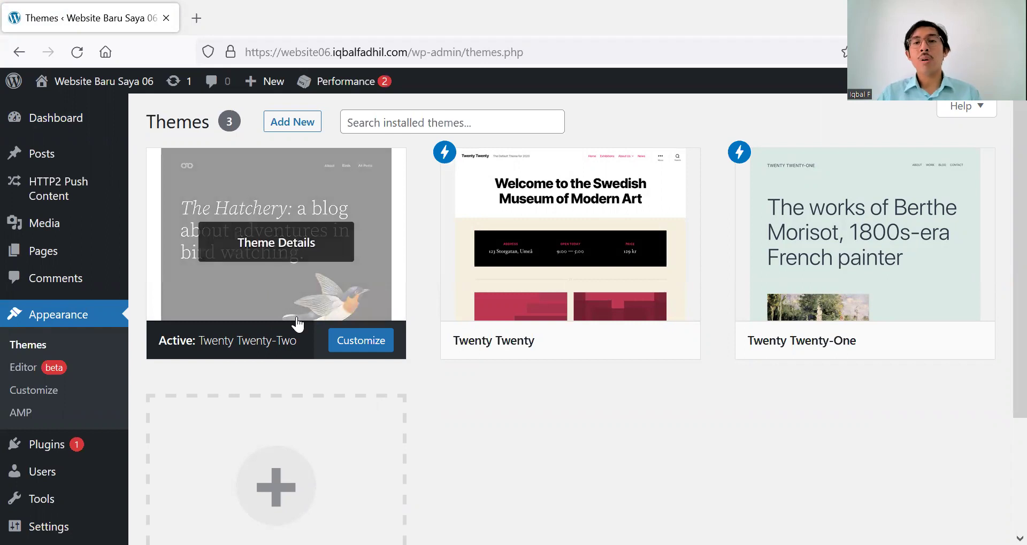
mouse_move(485, 237)
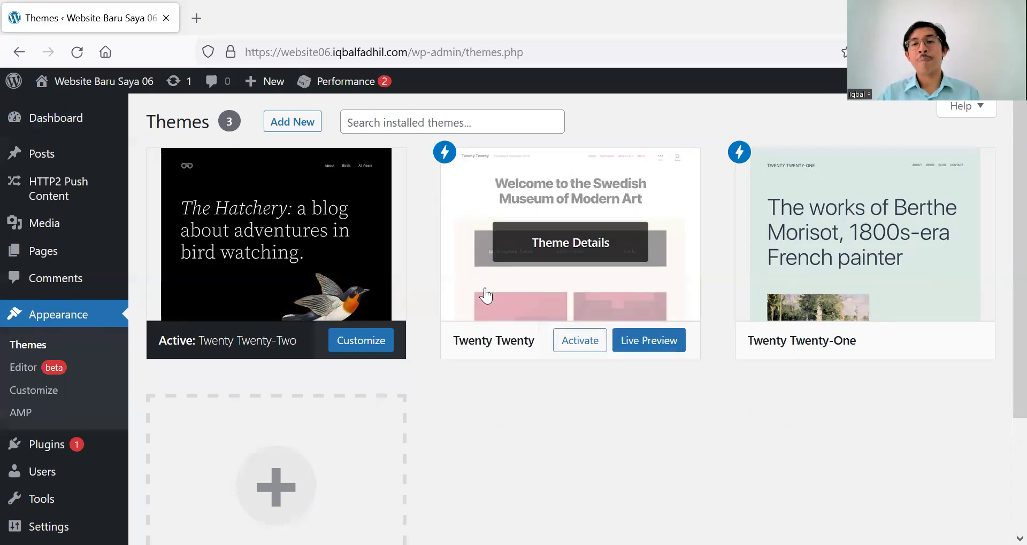
left_click(639, 341)
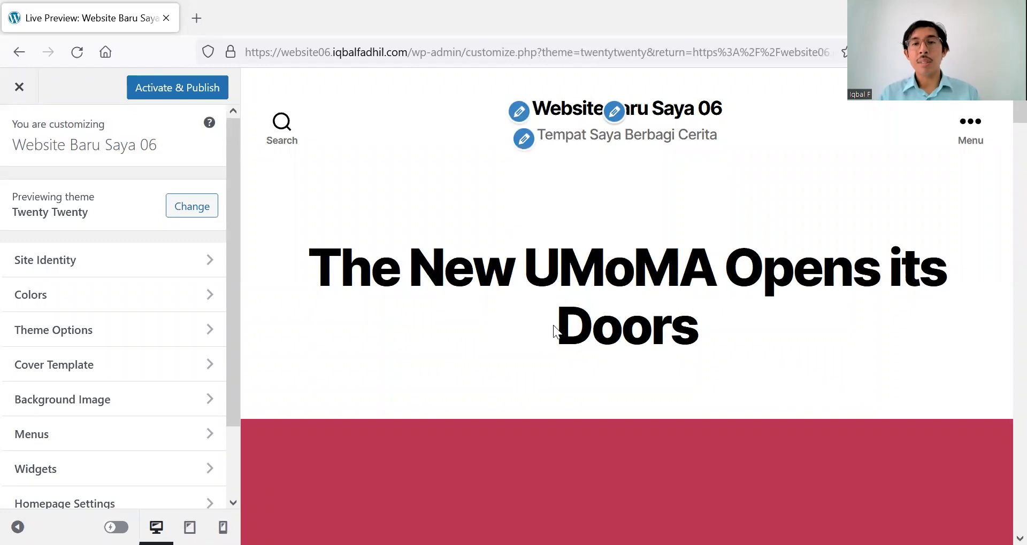
scroll(554, 328, "down", 15)
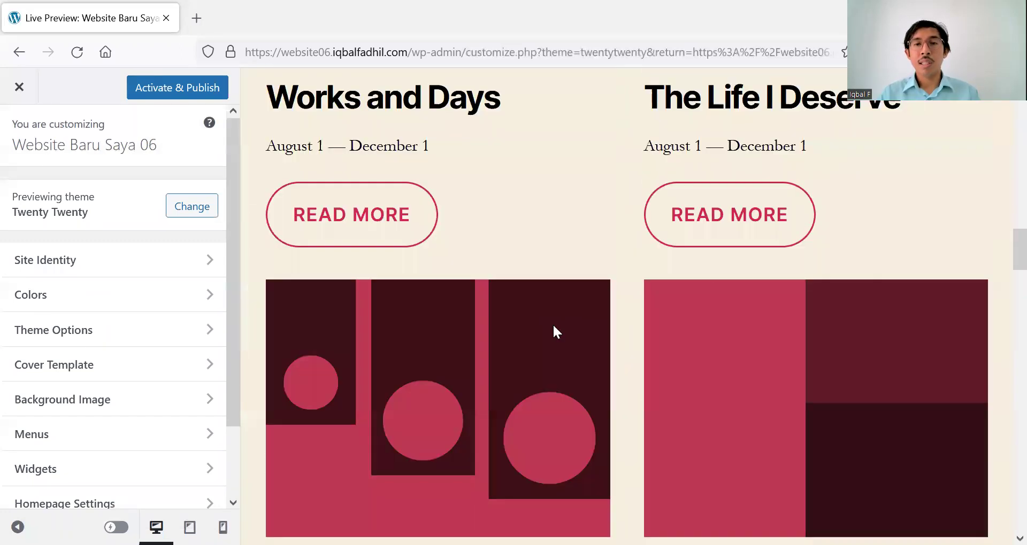
scroll(553, 324, "down", 3)
scroll(553, 325, "up", 5)
scroll(553, 325, "down", 10)
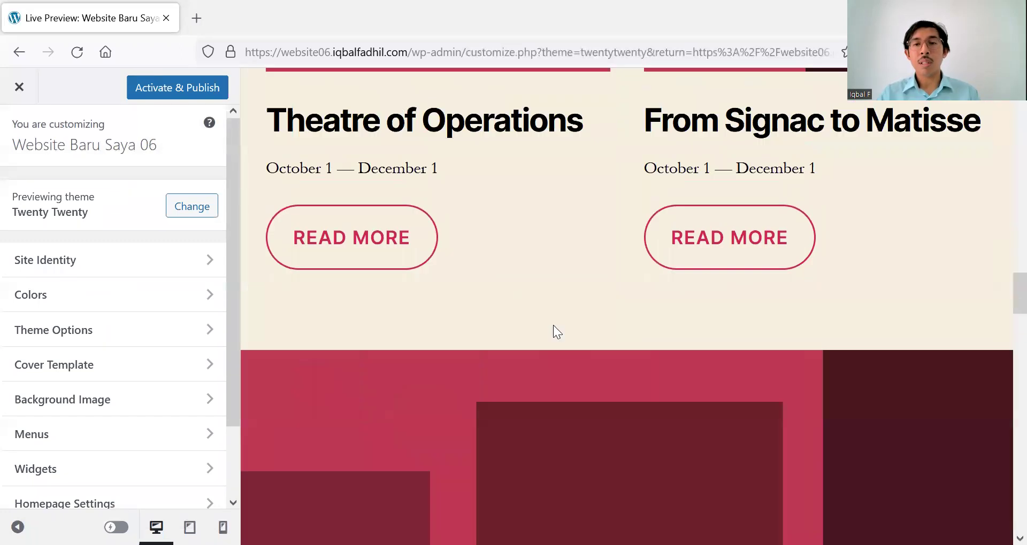
scroll(553, 325, "down", 10)
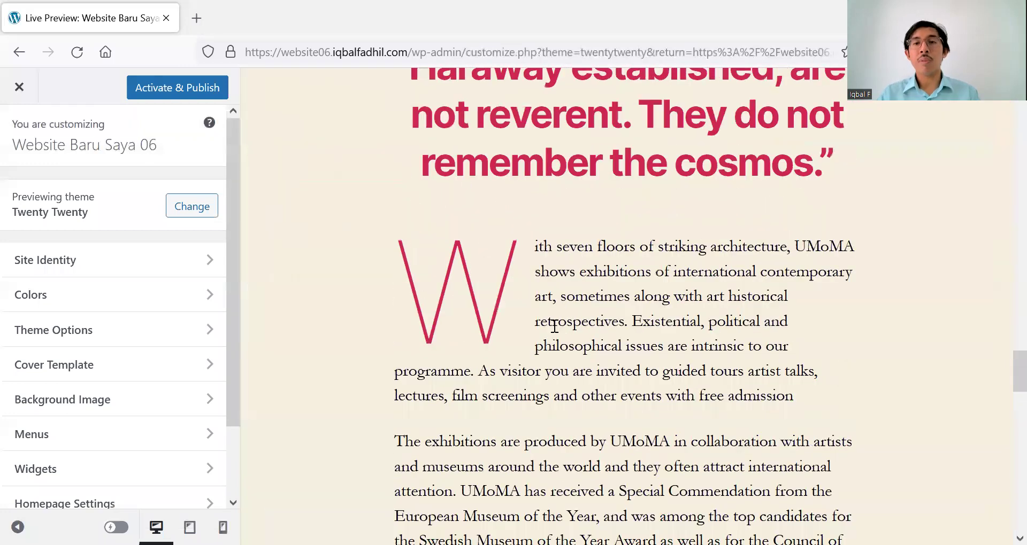
scroll(554, 327, "up", 3)
scroll(555, 329, "down", 4)
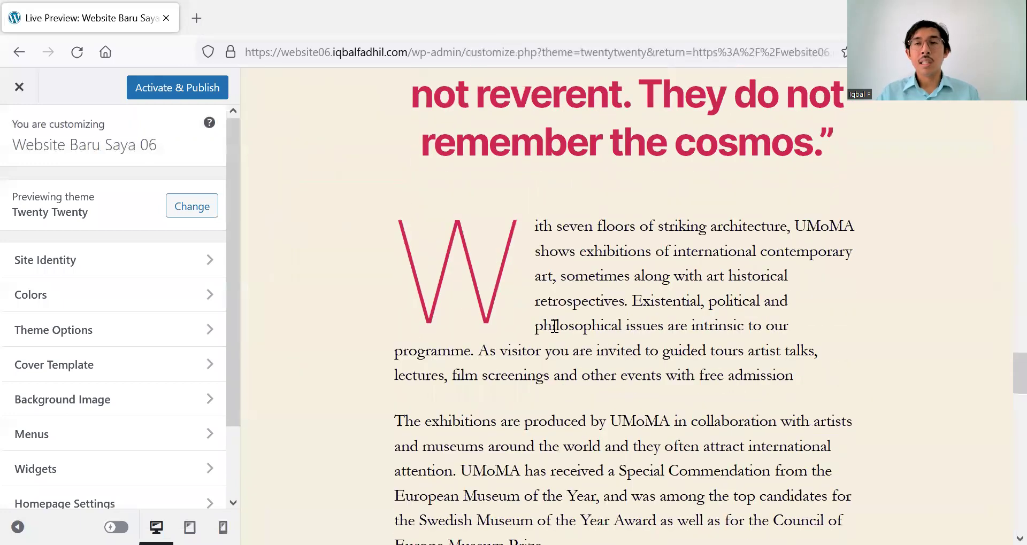
scroll(554, 331, "down", 4)
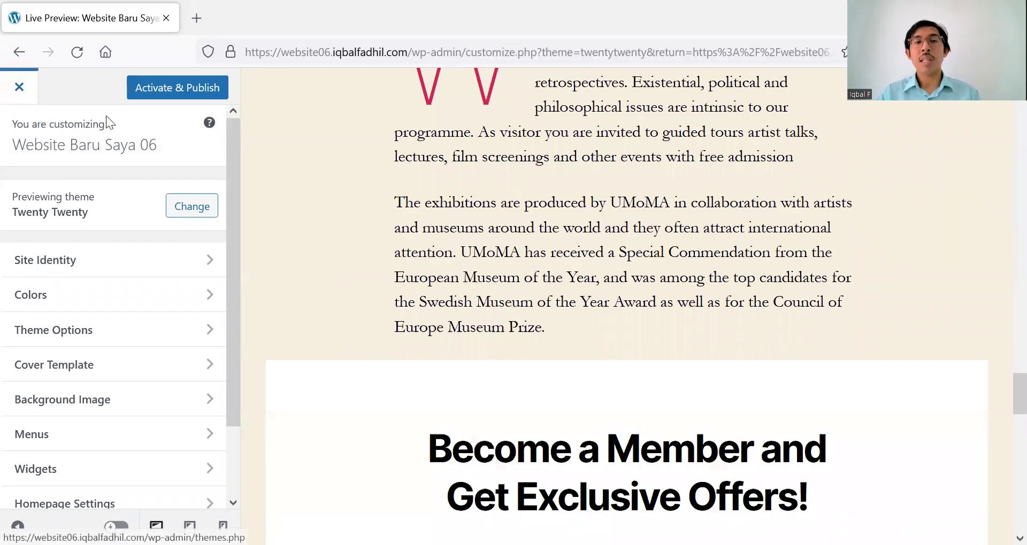
left_click(20, 87)
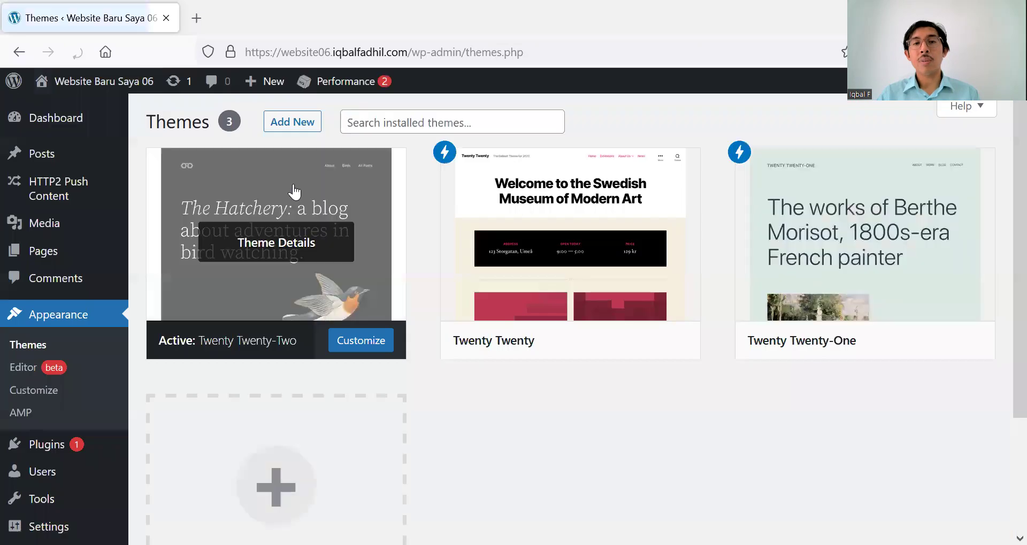
- View the site's front page with the active Twenty Twenty-Two theme and return to the Themes page
mouse_move(442, 152)
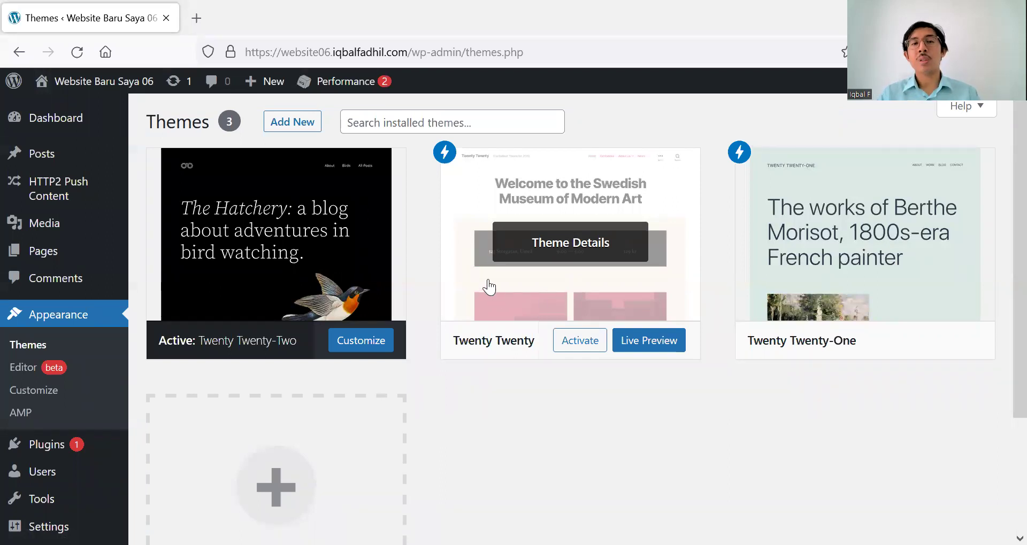
mouse_move(373, 262)
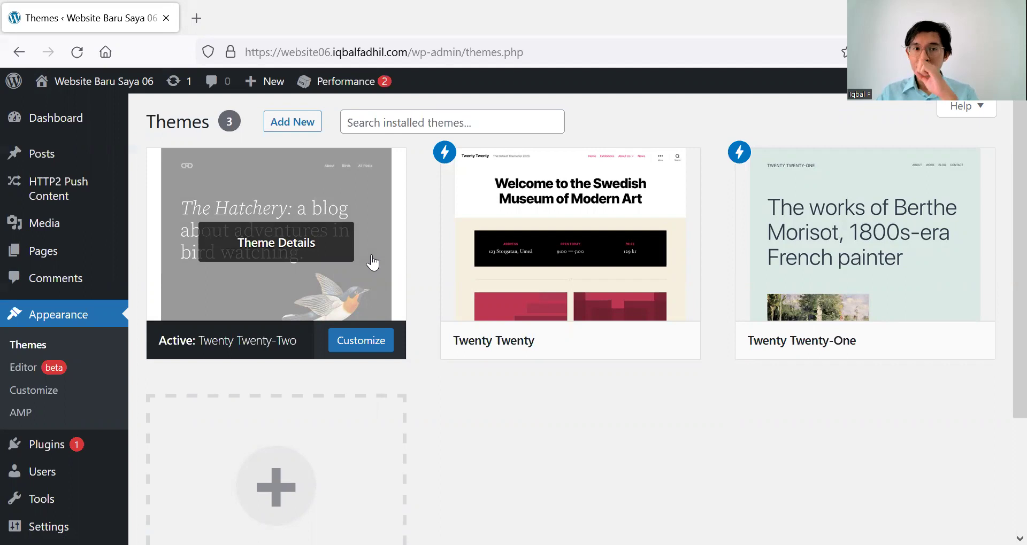
scroll(91, 94, "down", 2)
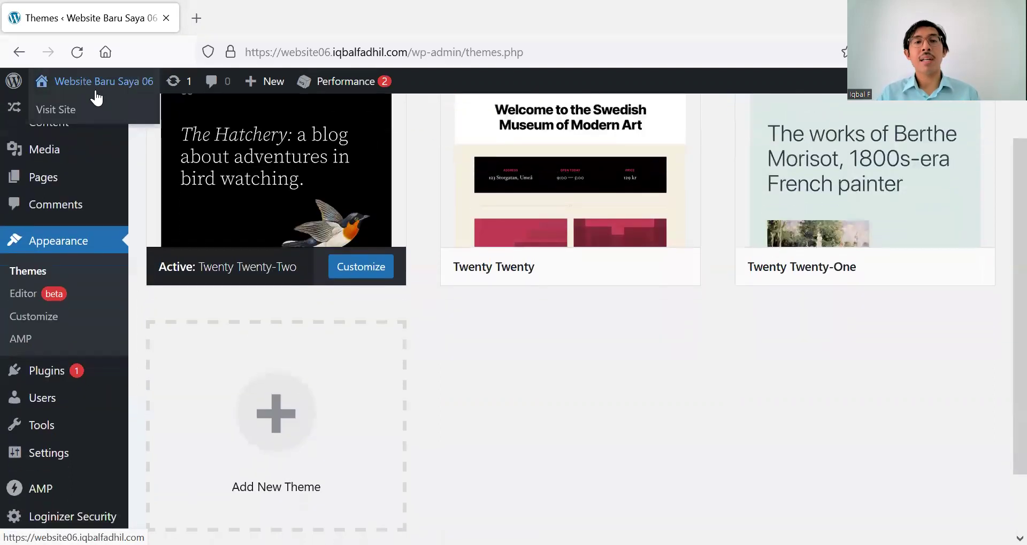
left_click(85, 103)
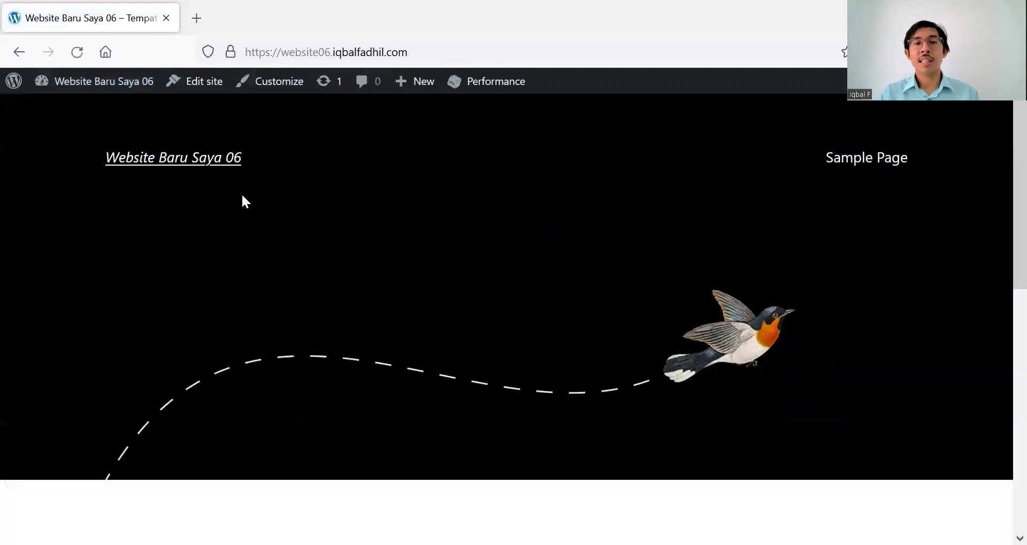
left_click(17, 52)
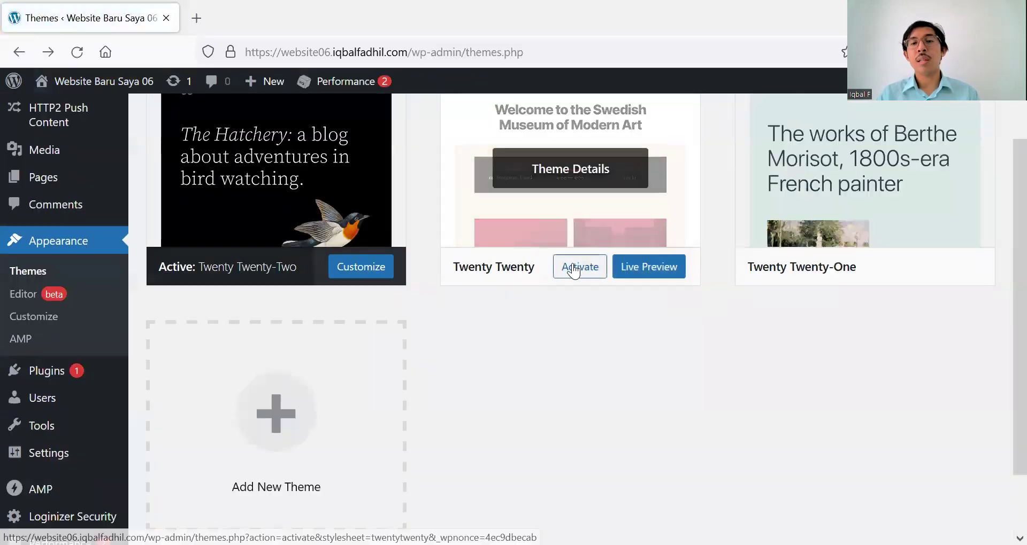
- Activate the Twenty Twenty theme and open the site's front page in a new browser tab to check it
scroll(626, 223, "up", 2)
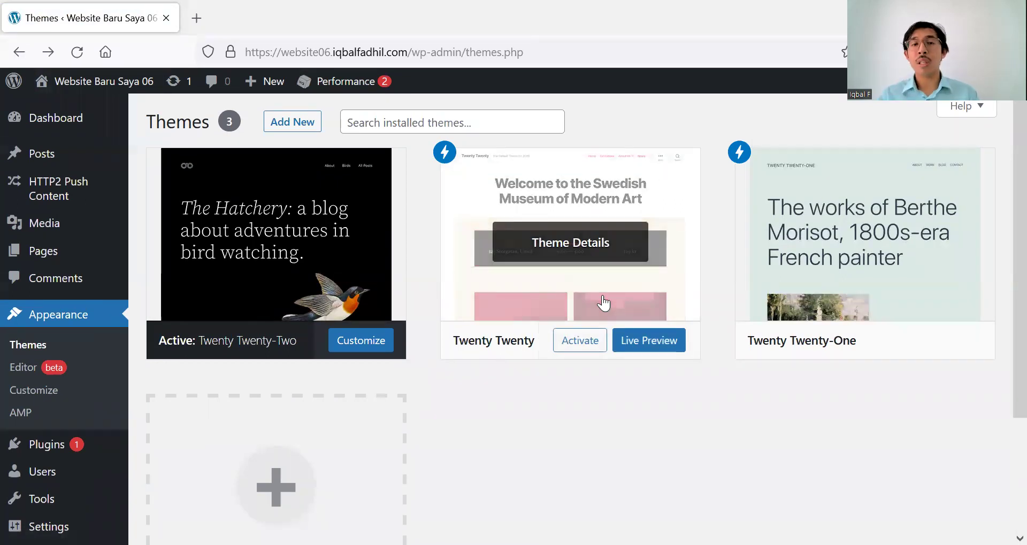
left_click(565, 349)
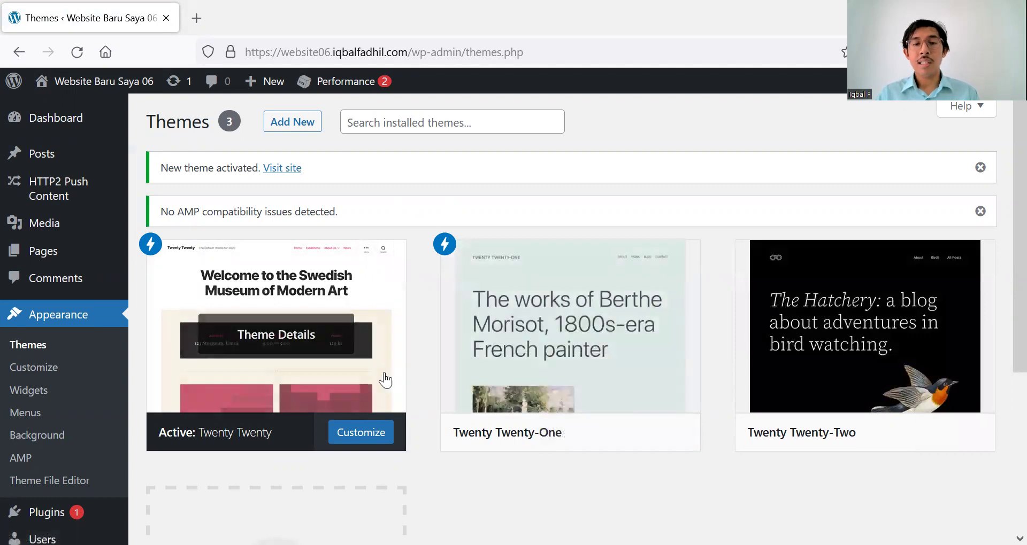
middle_click(99, 87)
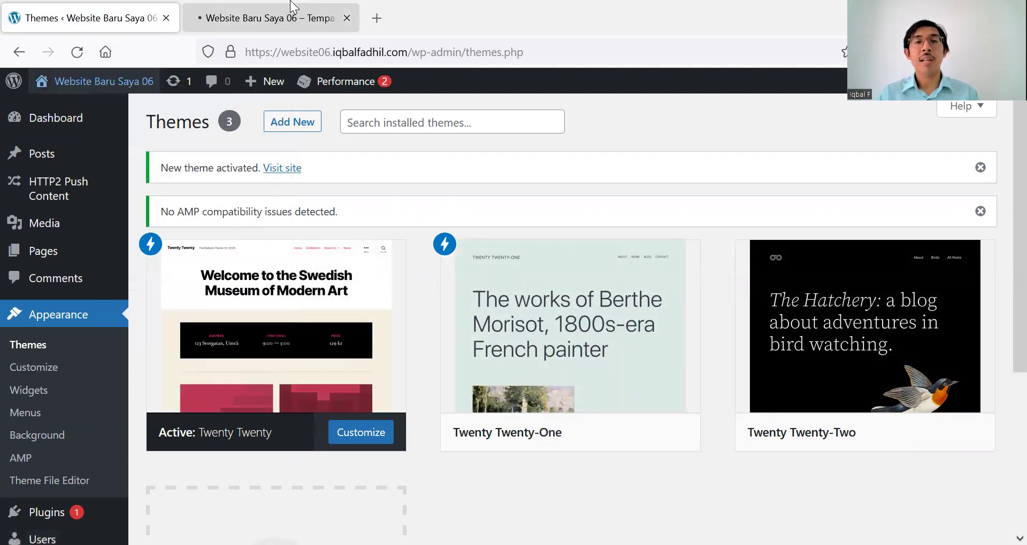
left_click(293, 8)
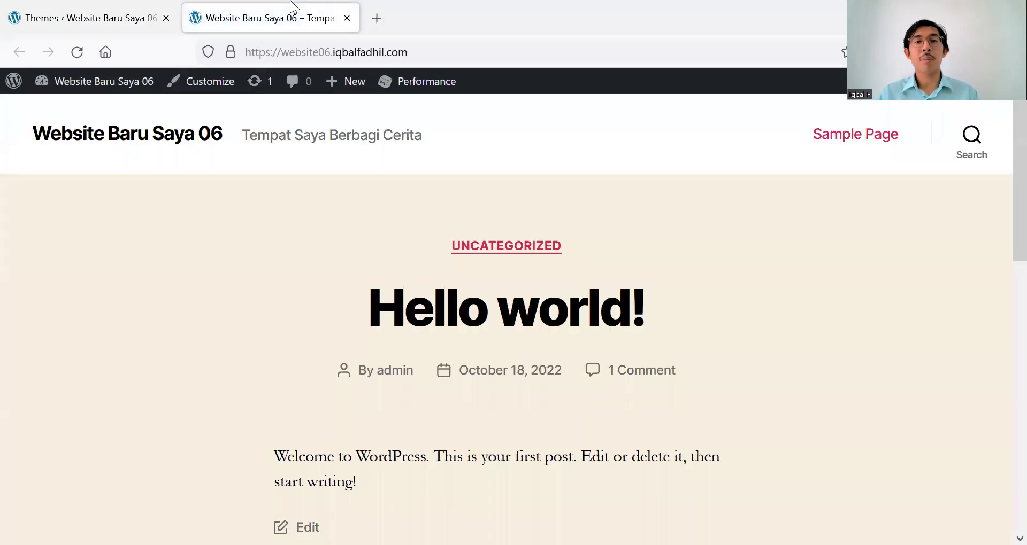
left_click(263, 50)
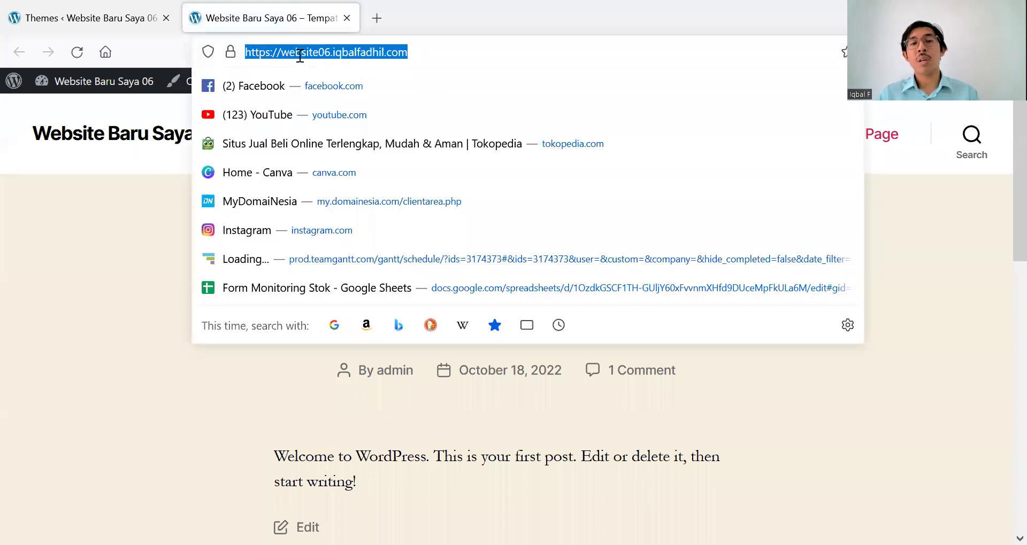
key("Escape")
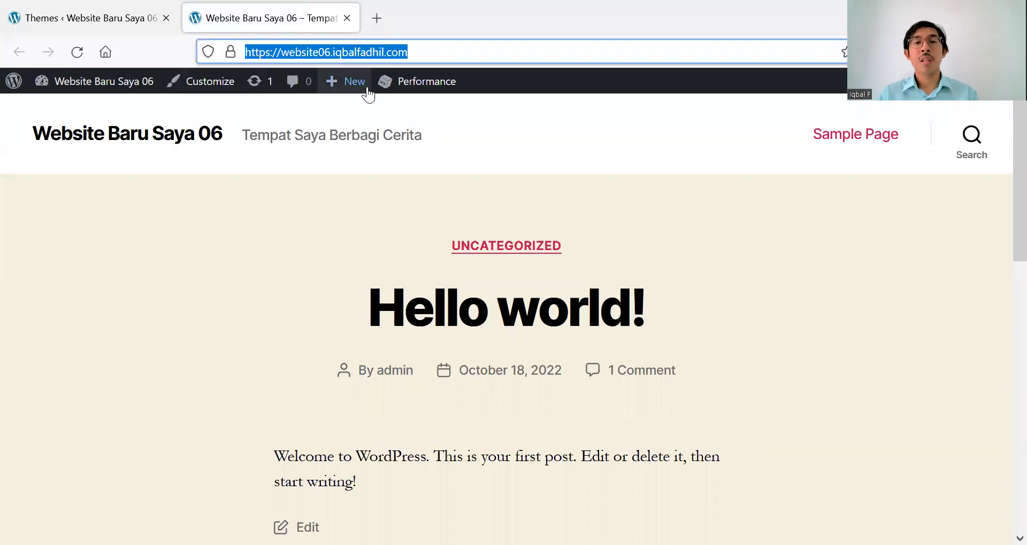
mouse_move(369, 99)
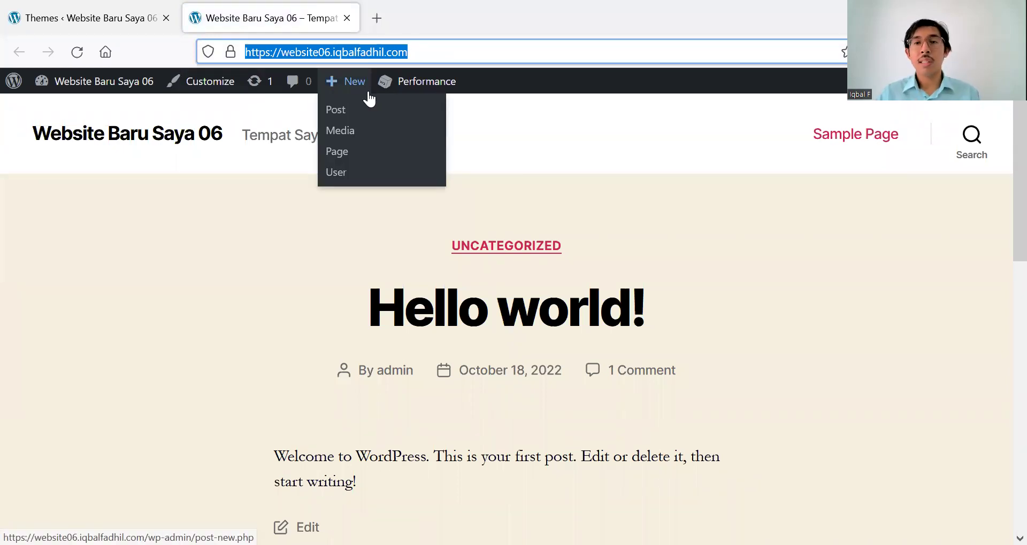
left_click(235, 167)
- Return to the Themes page and open the catalogue for adding new themes
left_click(91, 6)
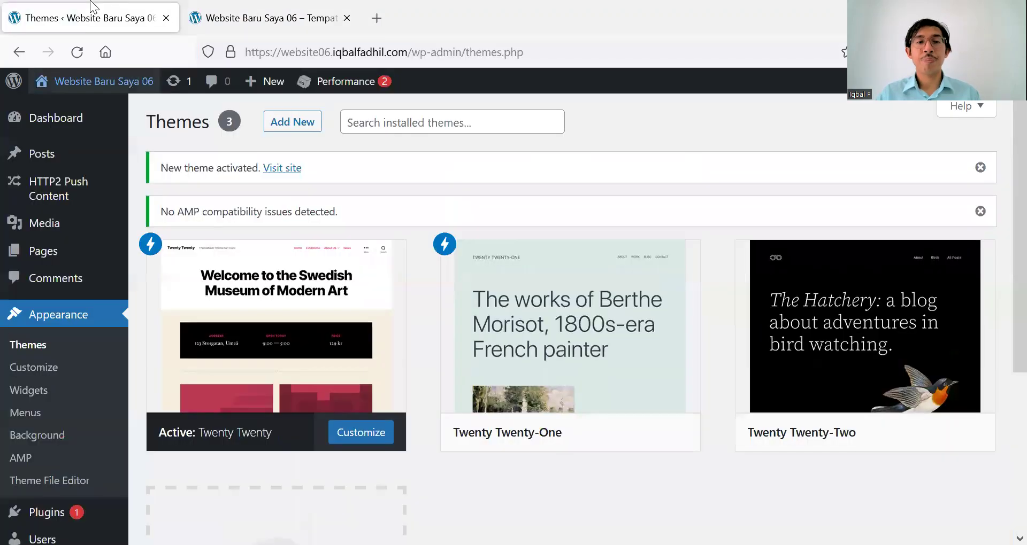
scroll(379, 427, "down", 3)
scroll(328, 363, "up", 3)
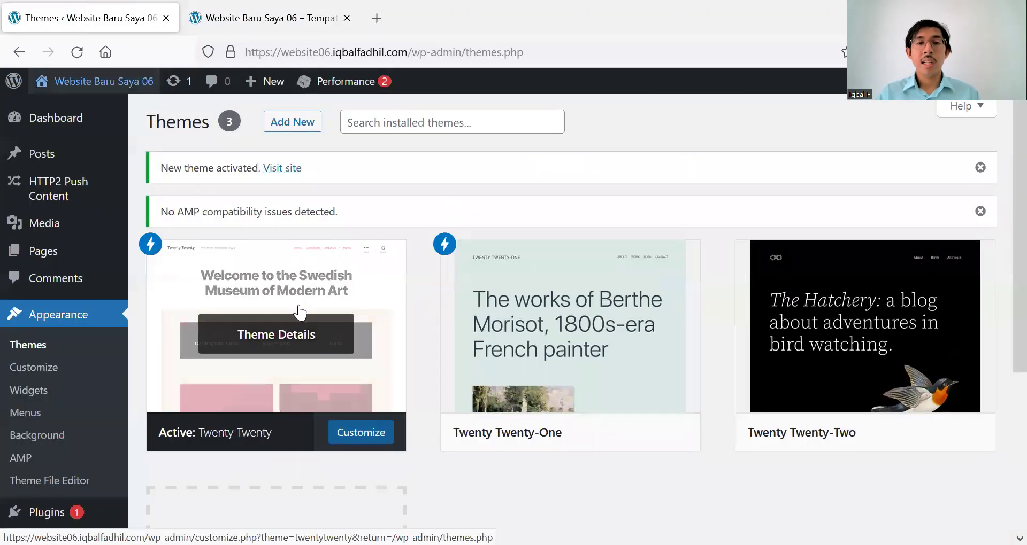
left_click(300, 126)
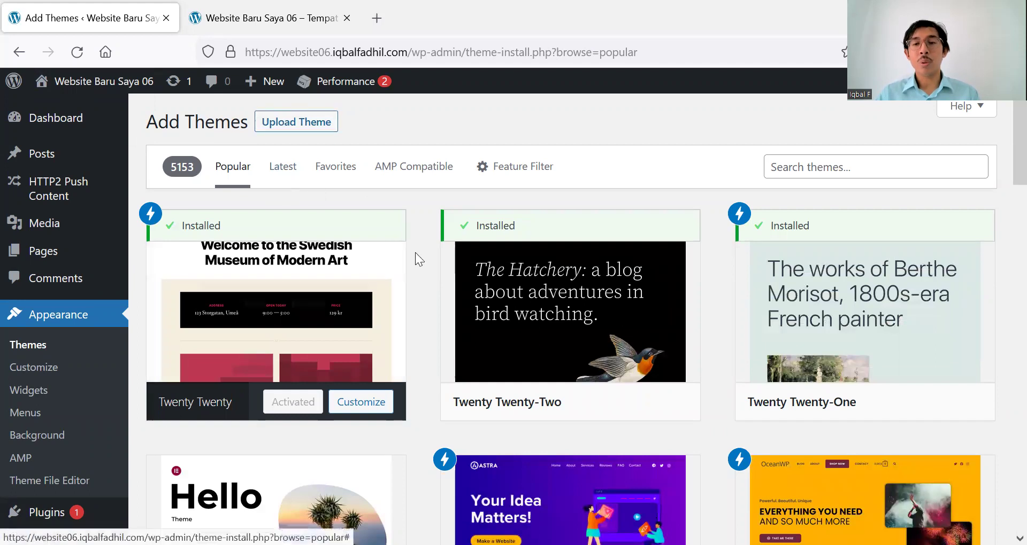
- Find the Astra theme among the popular themes, install it and activate it
scroll(417, 265, "down", 4)
scroll(417, 264, "down", 5)
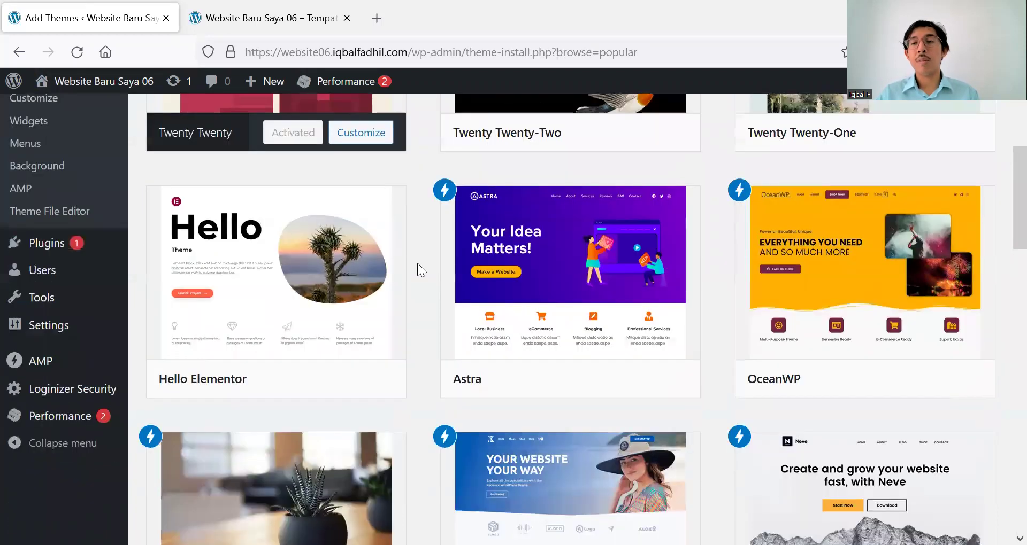
scroll(417, 263, "down", 1)
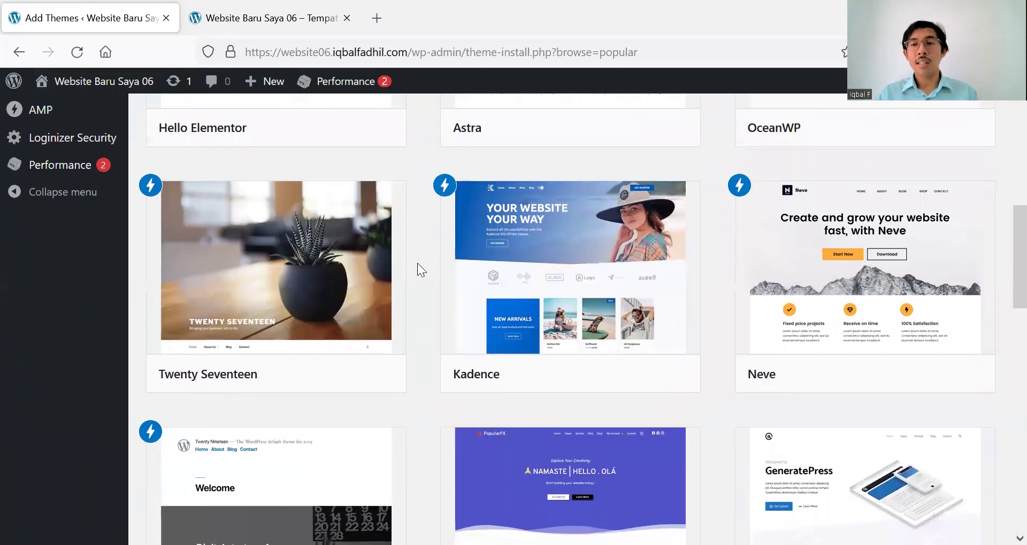
scroll(417, 263, "up", 1)
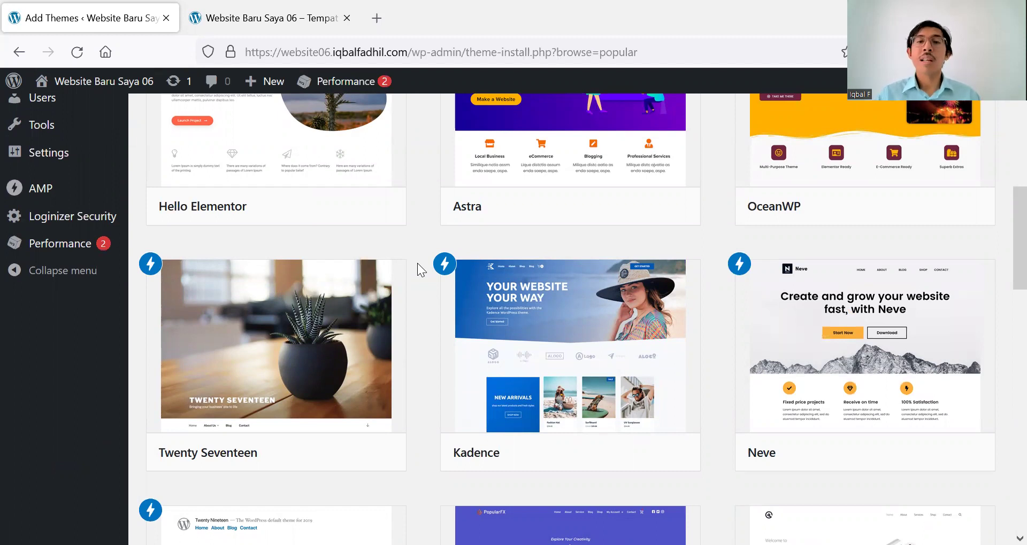
scroll(417, 263, "up", 2)
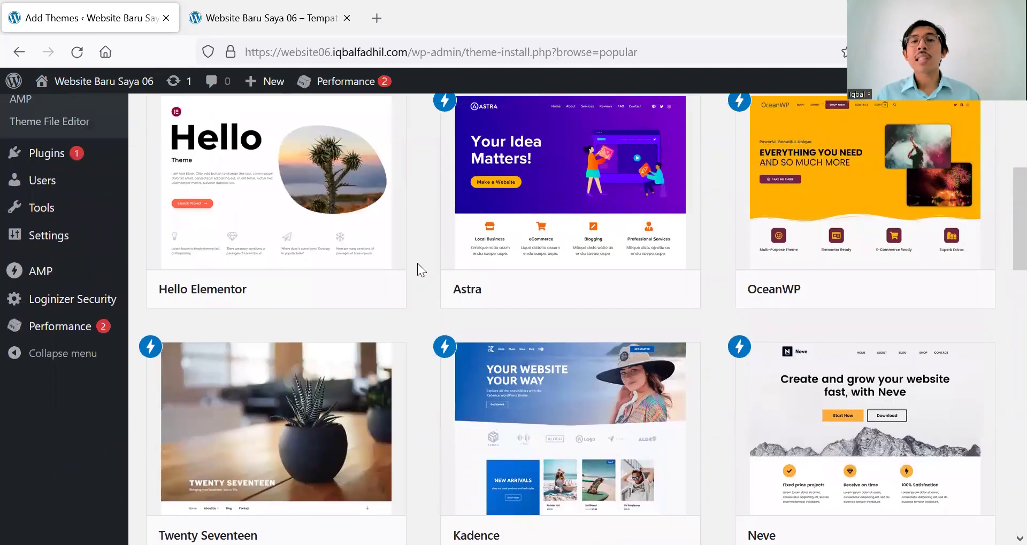
scroll(418, 264, "up", 1)
mouse_move(600, 187)
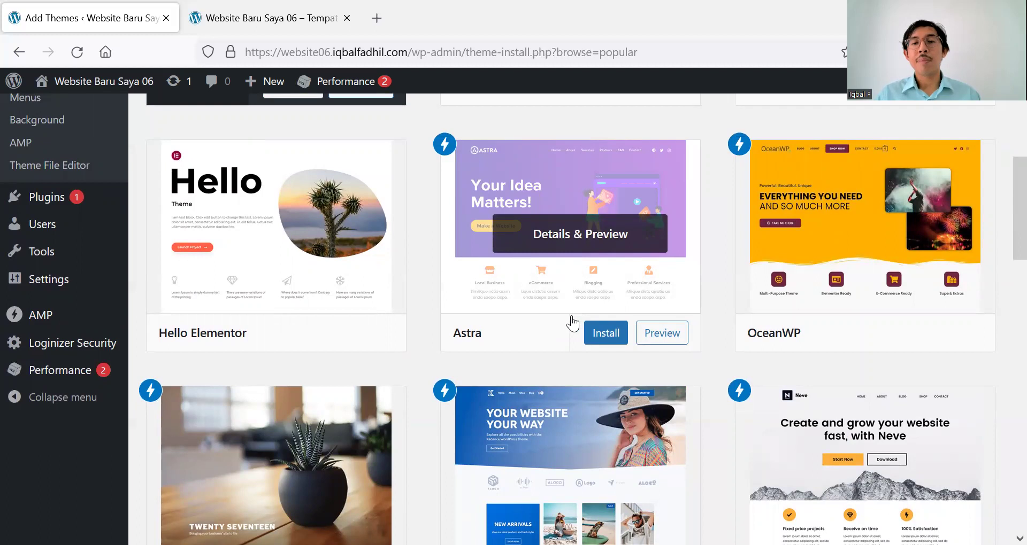
left_click(601, 335)
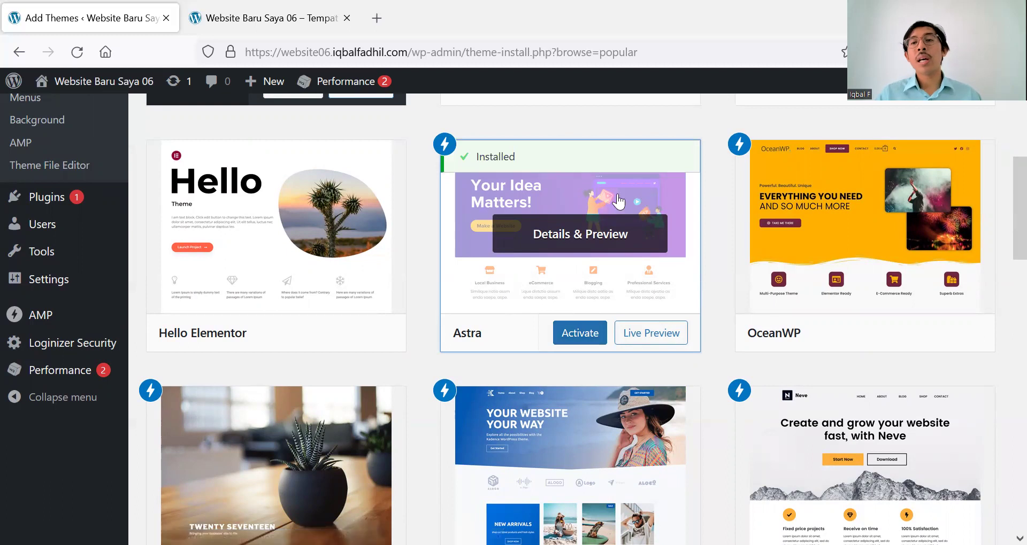
left_click(573, 346)
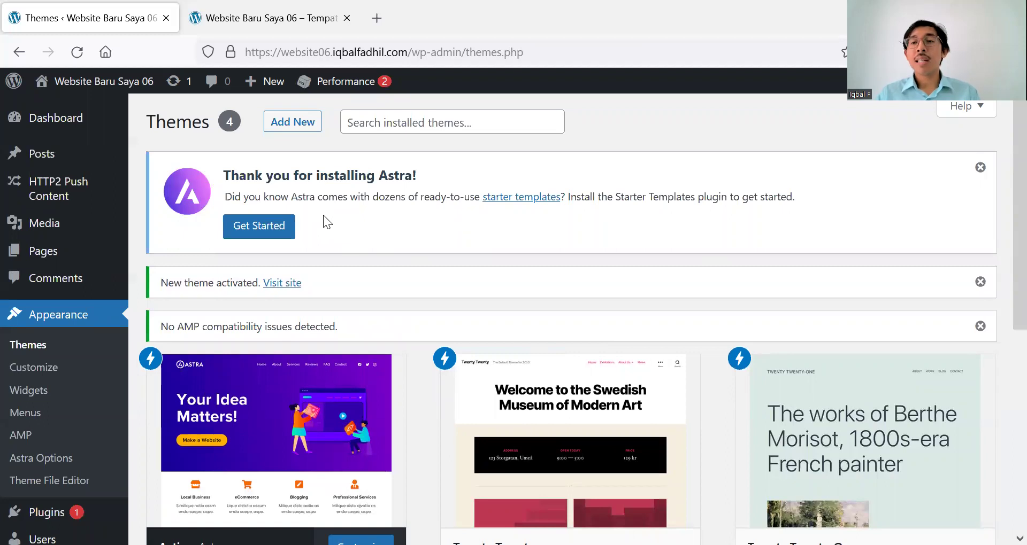
- Get started with Astra's Starter Templates and select Elementor as the page builder for the website
left_click(252, 234)
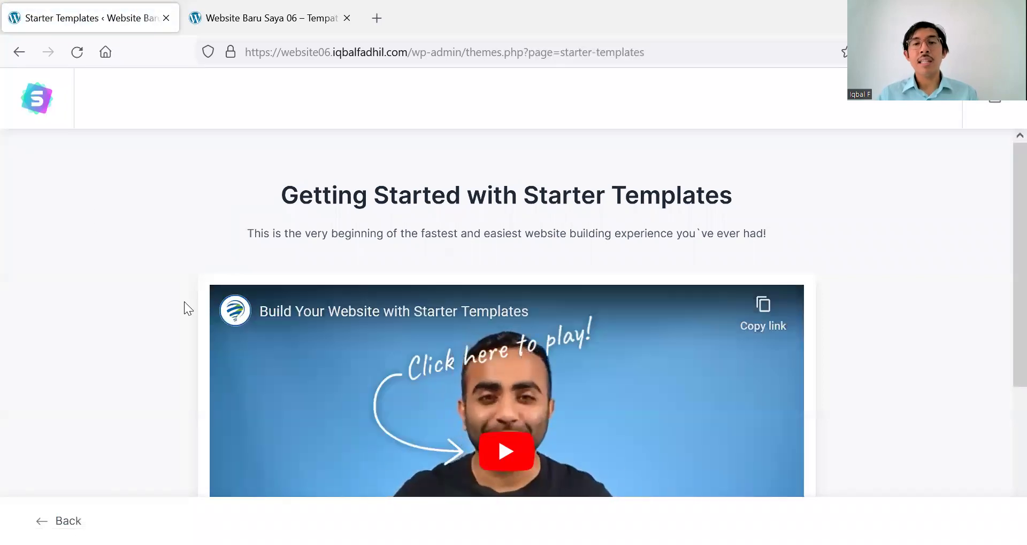
scroll(184, 303, "down", 1)
scroll(184, 302, "down", 4)
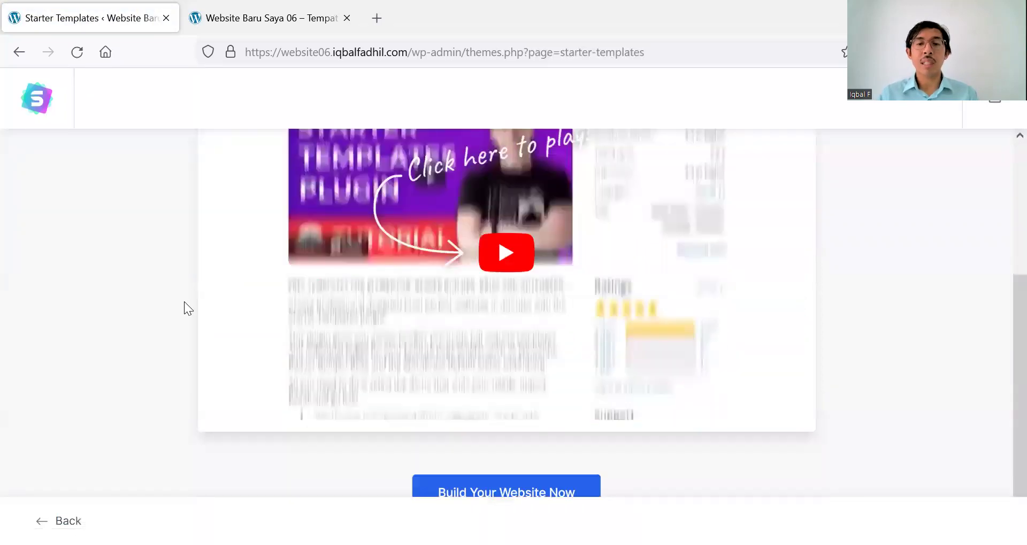
left_click(499, 475)
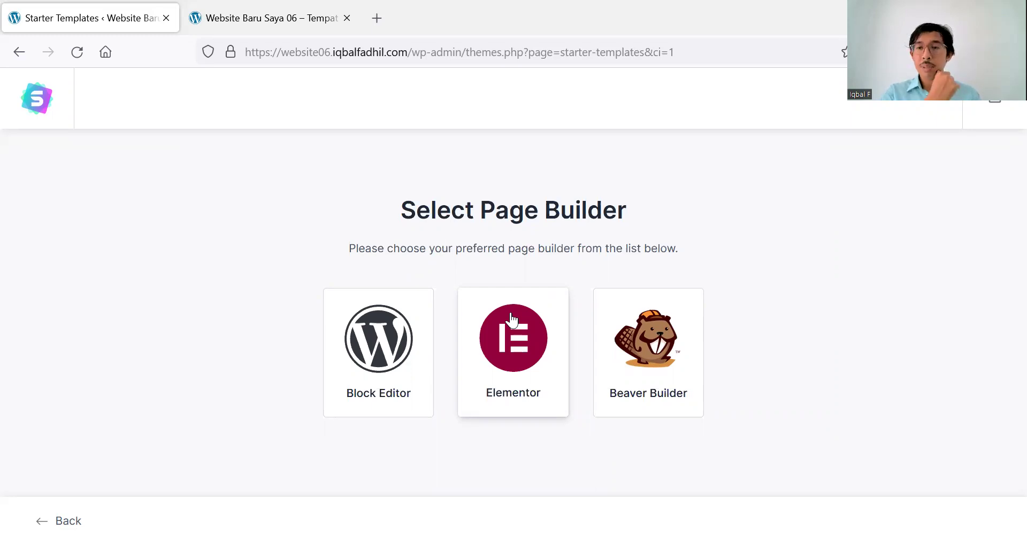
left_click(511, 319)
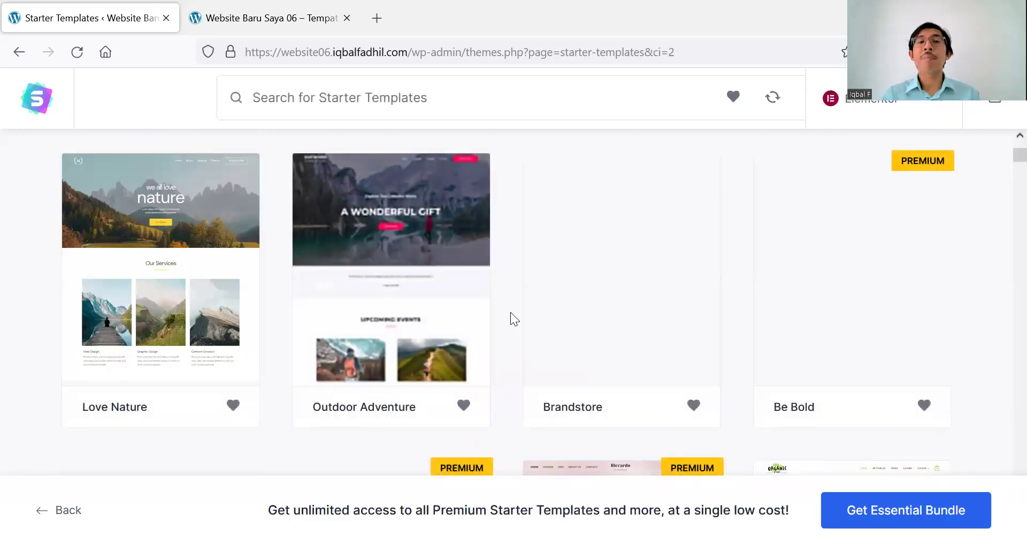
- Browse the Elementor starter template catalogue to compare the free and premium website designs
scroll(511, 312, "up", 5)
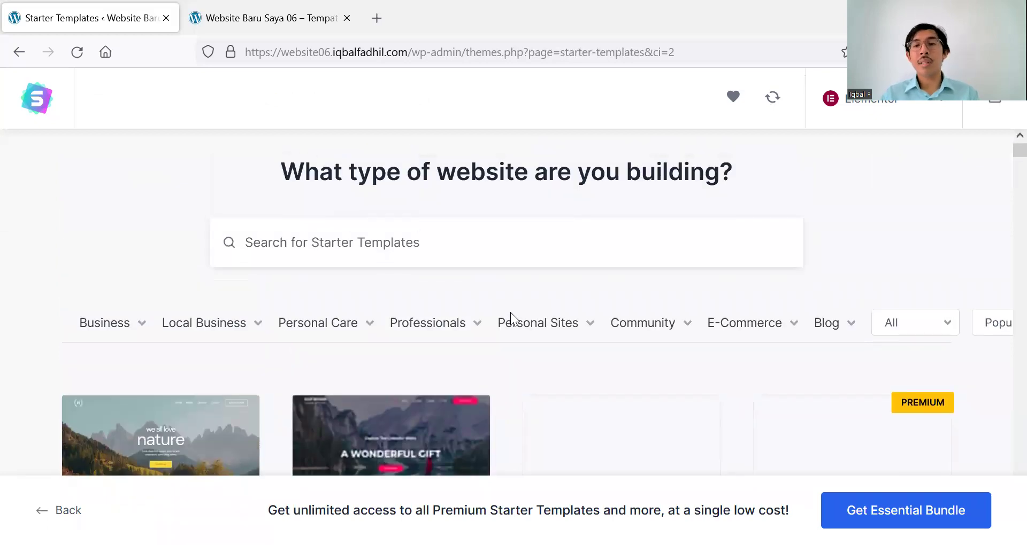
scroll(510, 312, "down", 8)
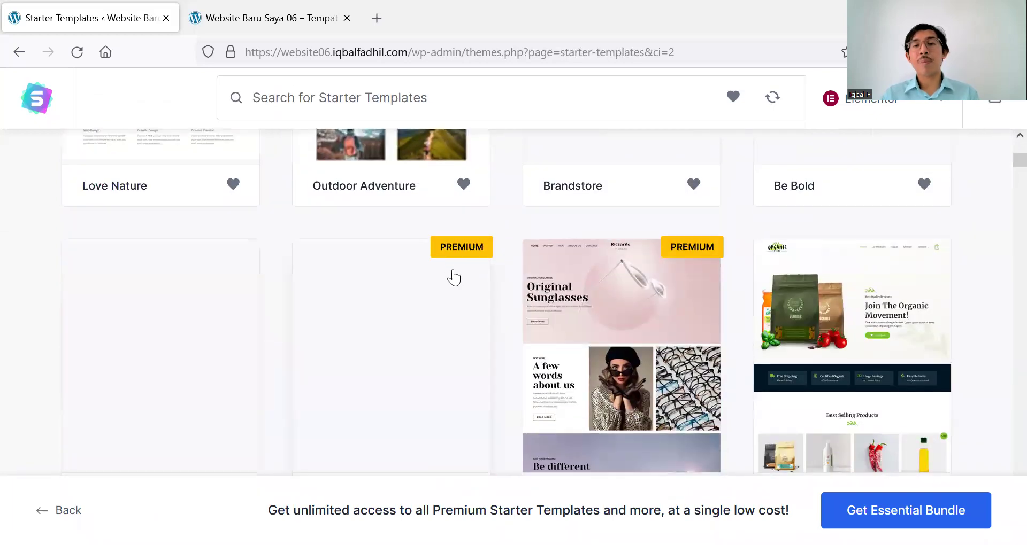
scroll(646, 274, "down", 5)
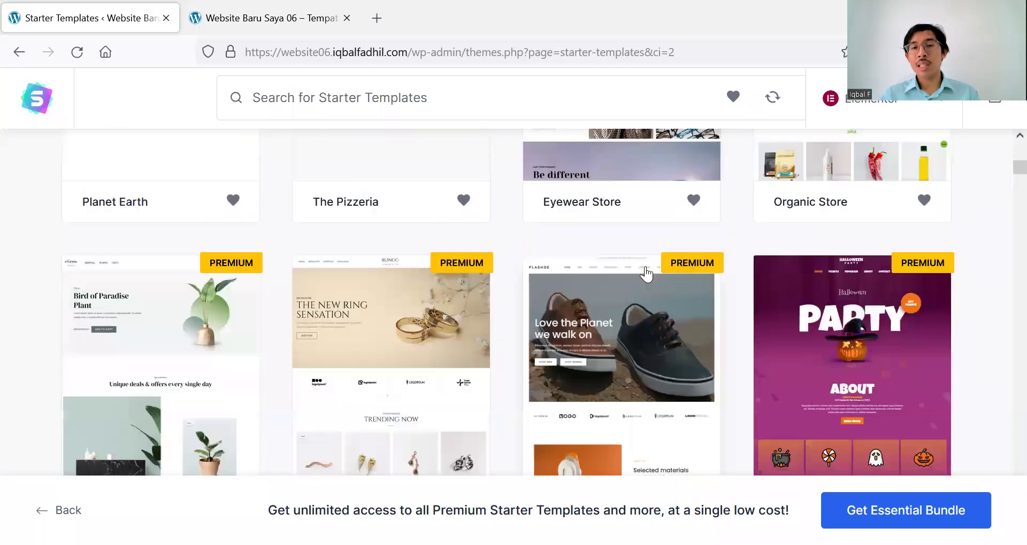
scroll(646, 274, "down", 5)
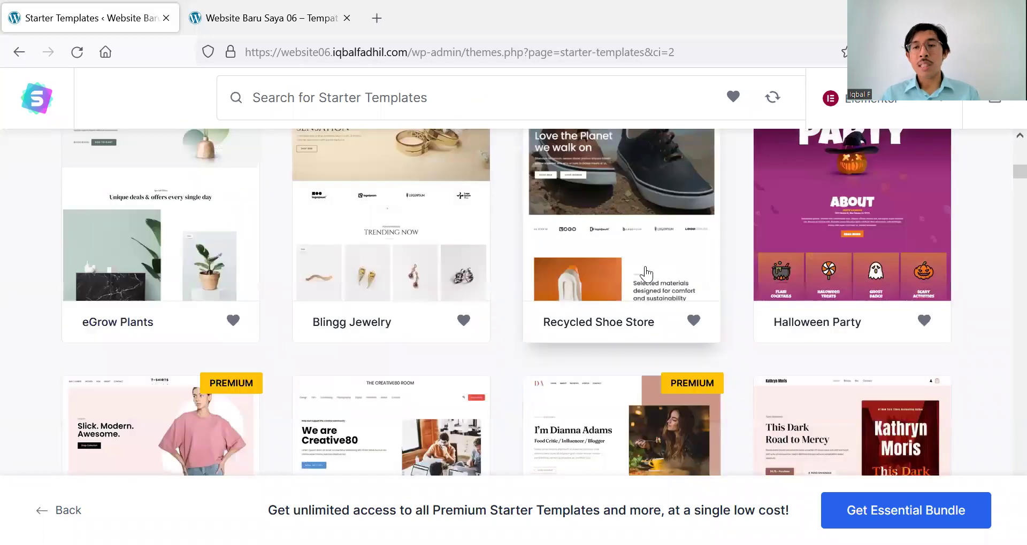
scroll(646, 274, "down", 1)
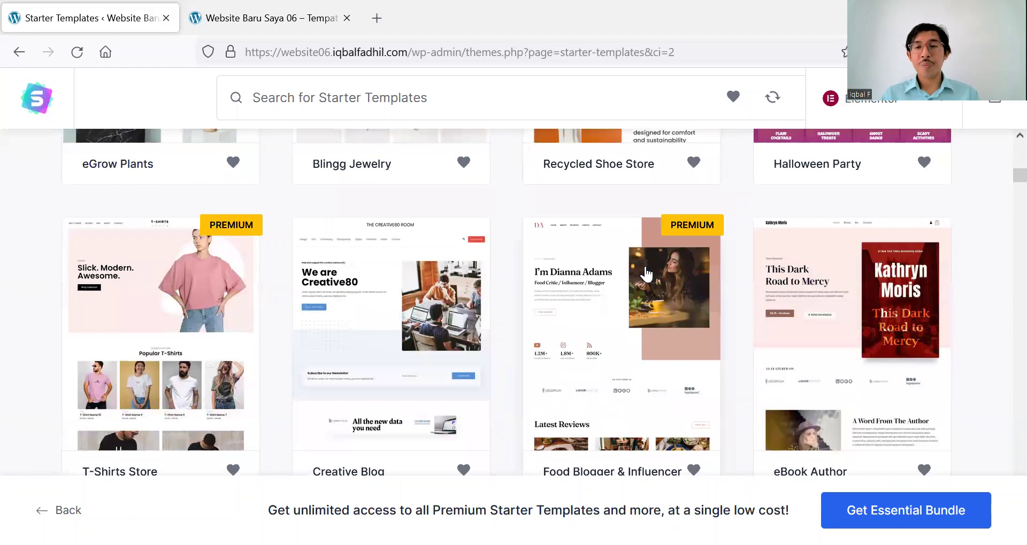
scroll(646, 274, "up", 15)
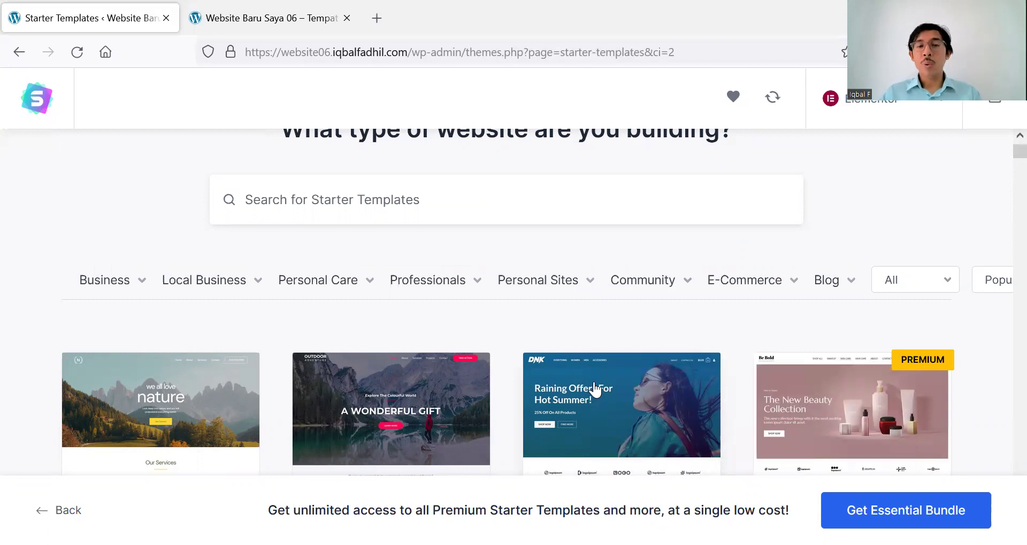
scroll(594, 384, "down", 4)
scroll(594, 382, "down", 4)
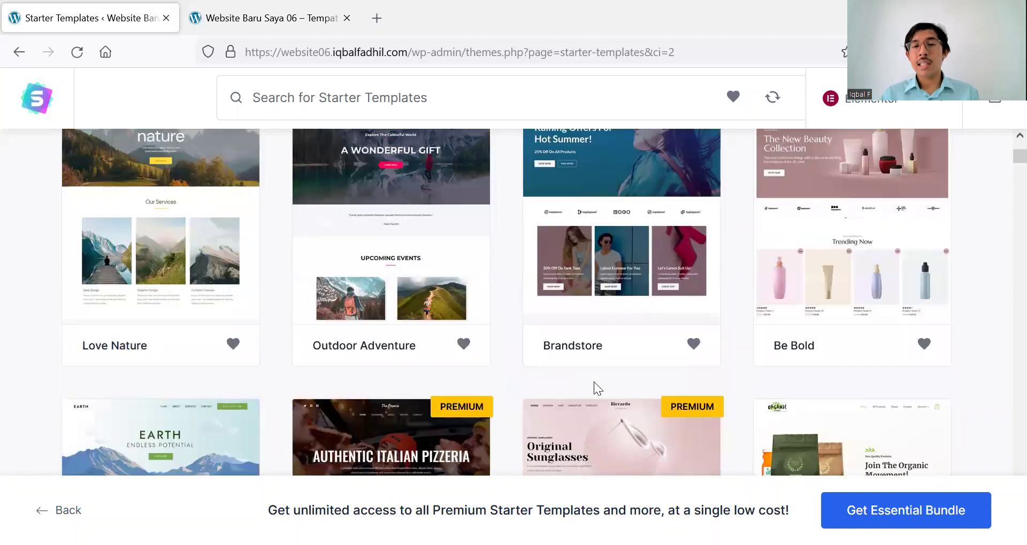
scroll(595, 390, "down", 4)
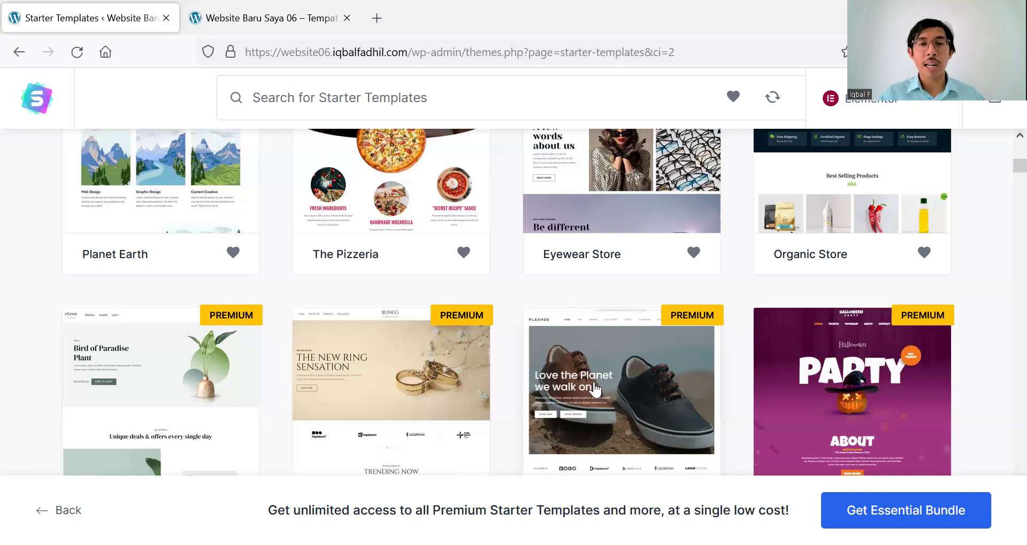
scroll(595, 390, "up", 10)
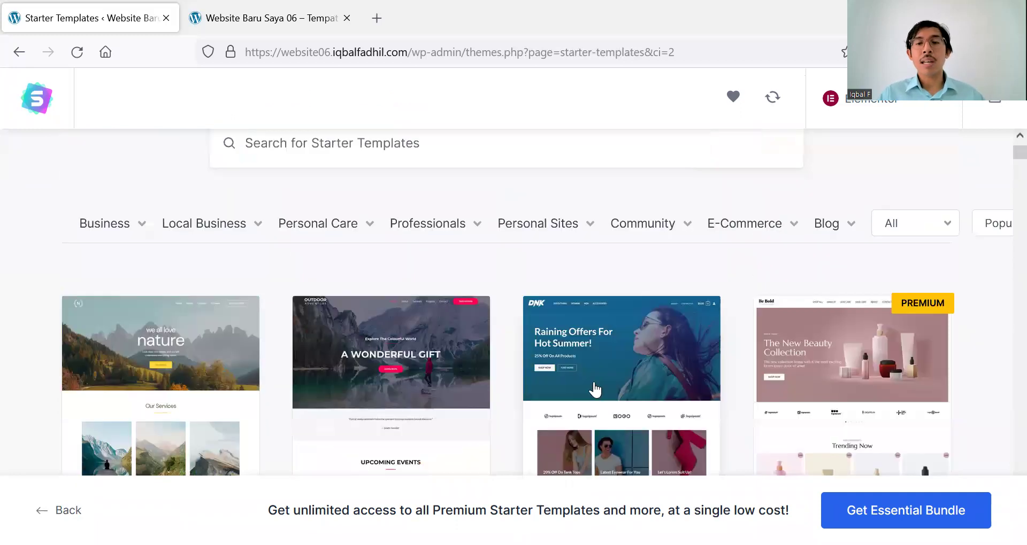
scroll(595, 391, "down", 4)
scroll(595, 390, "down", 11)
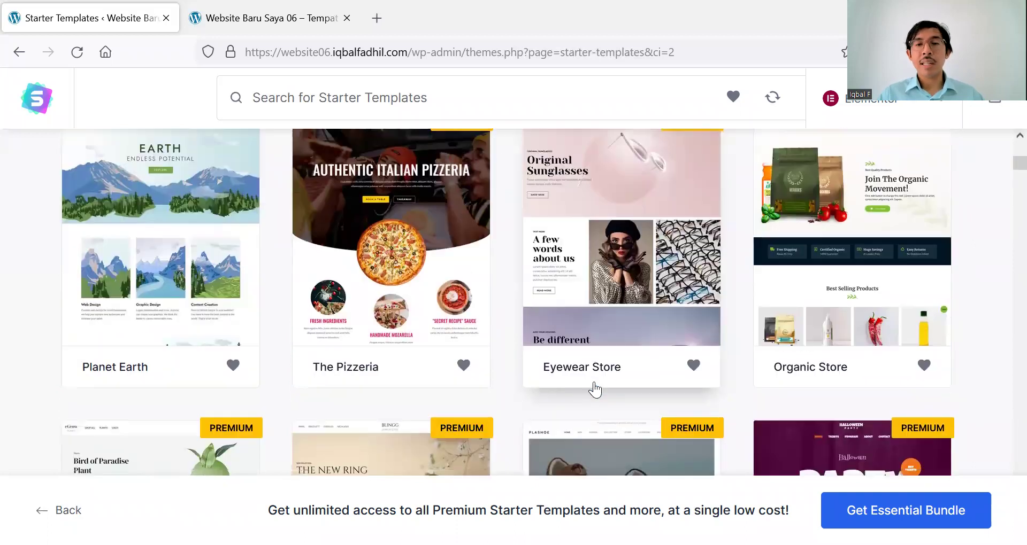
scroll(595, 390, "down", 1)
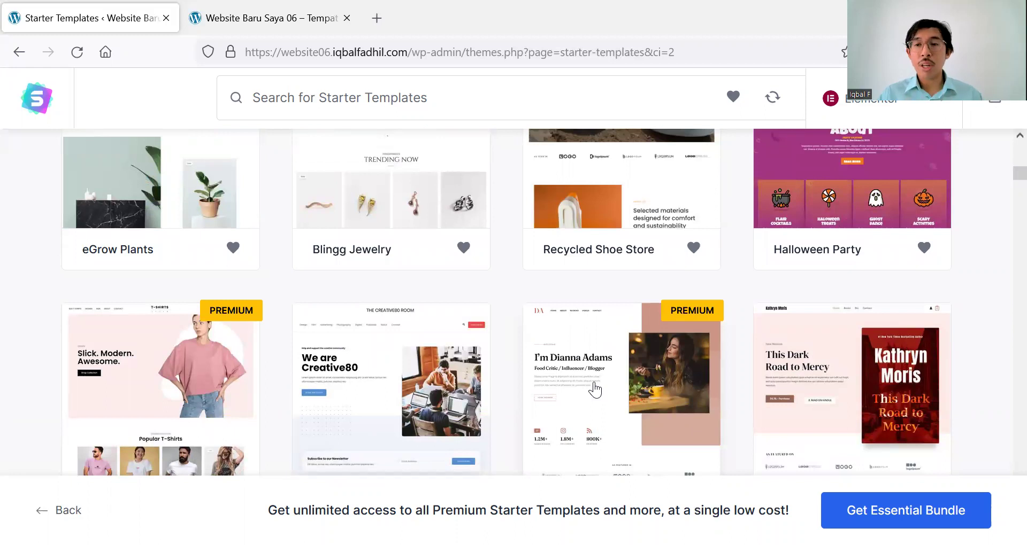
scroll(595, 391, "down", 4)
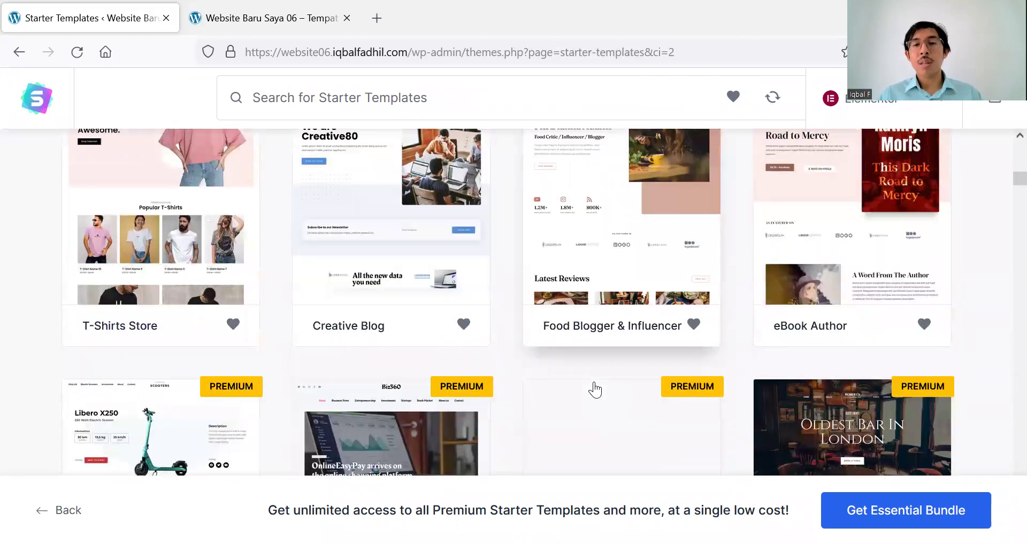
scroll(595, 391, "down", 5)
scroll(595, 389, "down", 2)
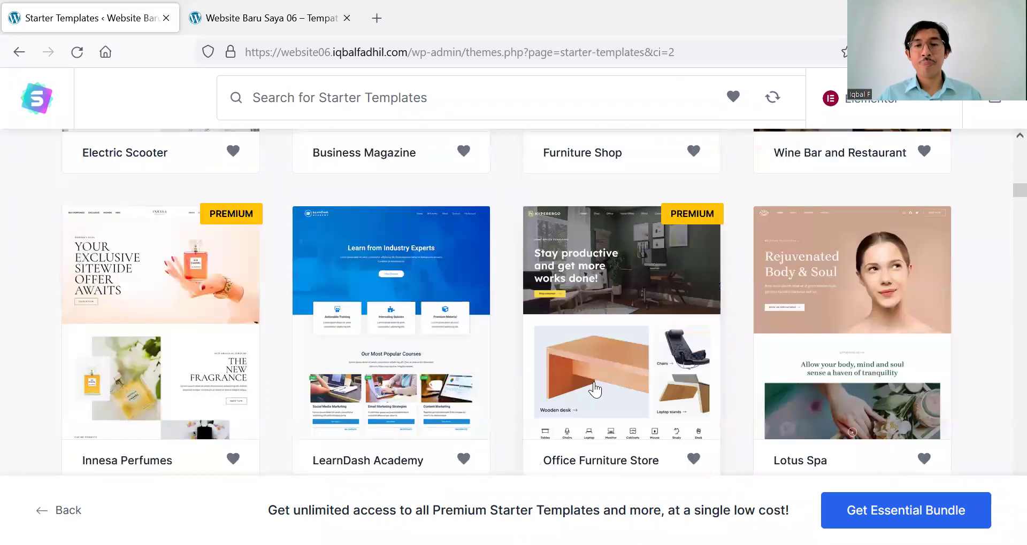
scroll(595, 390, "down", 3)
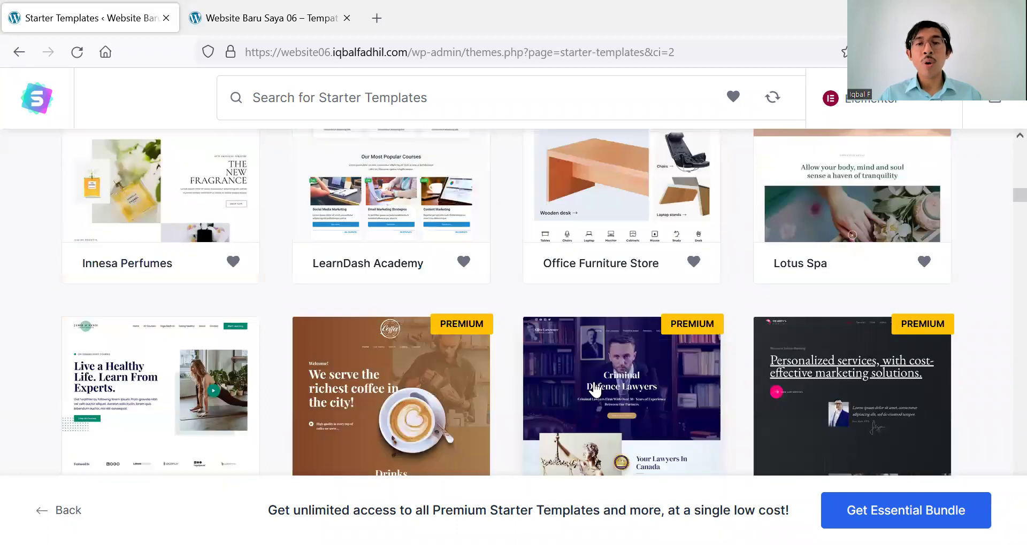
scroll(595, 390, "down", 2)
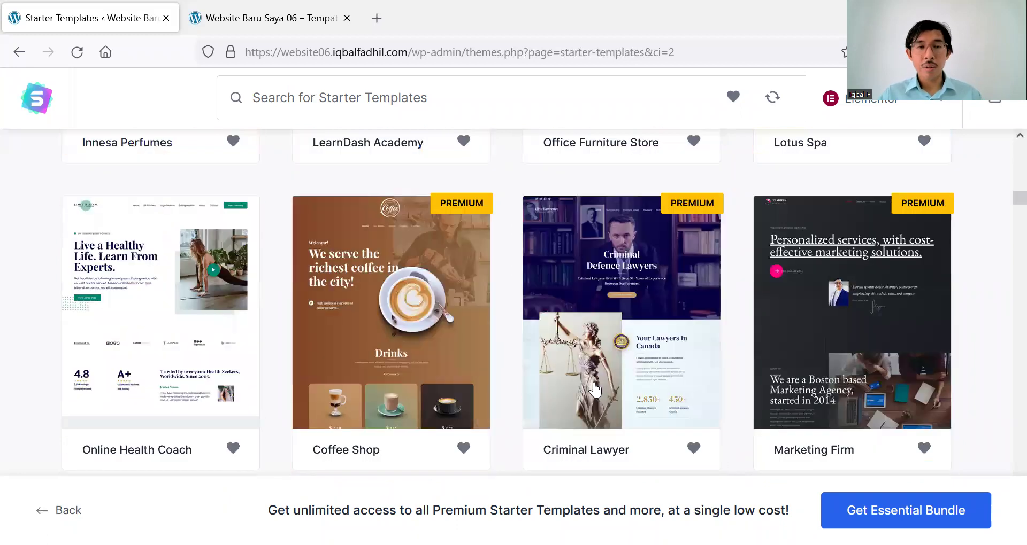
scroll(596, 390, "down", 6)
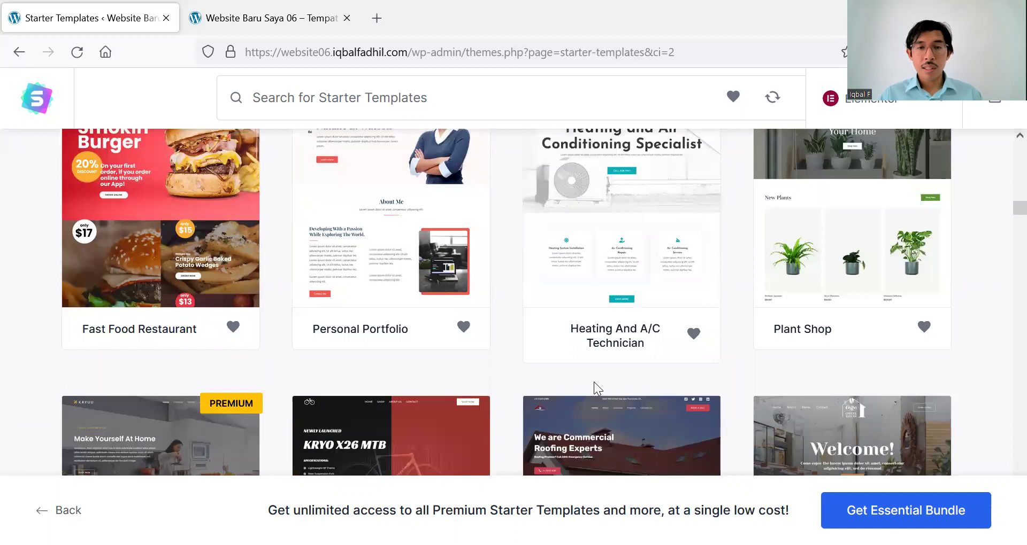
scroll(594, 383, "down", 4)
scroll(594, 383, "up", 7)
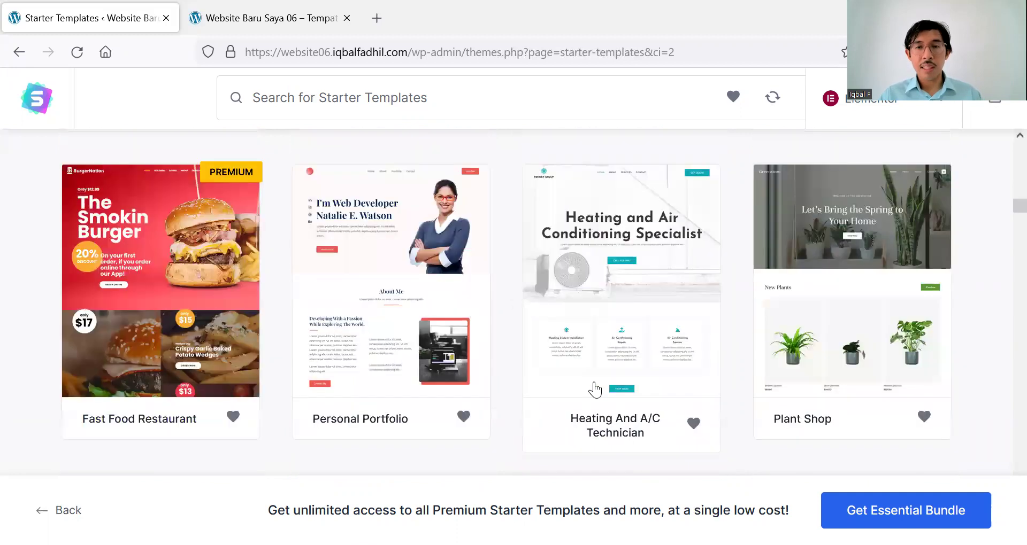
scroll(593, 382, "up", 8)
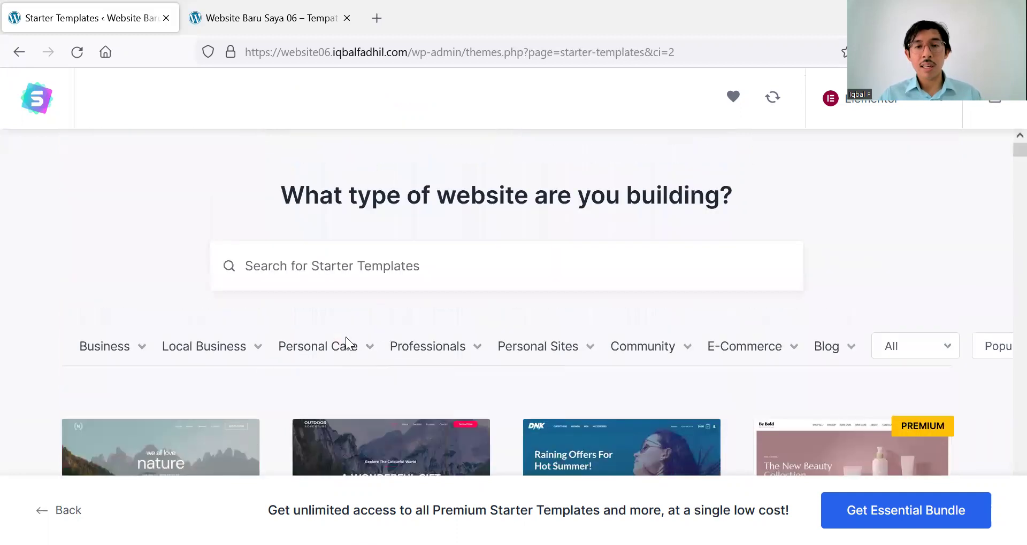
- Check the Local Business and Business categories and filter the starter templates by Gardening
mouse_move(232, 358)
scroll(226, 359, "down", 2)
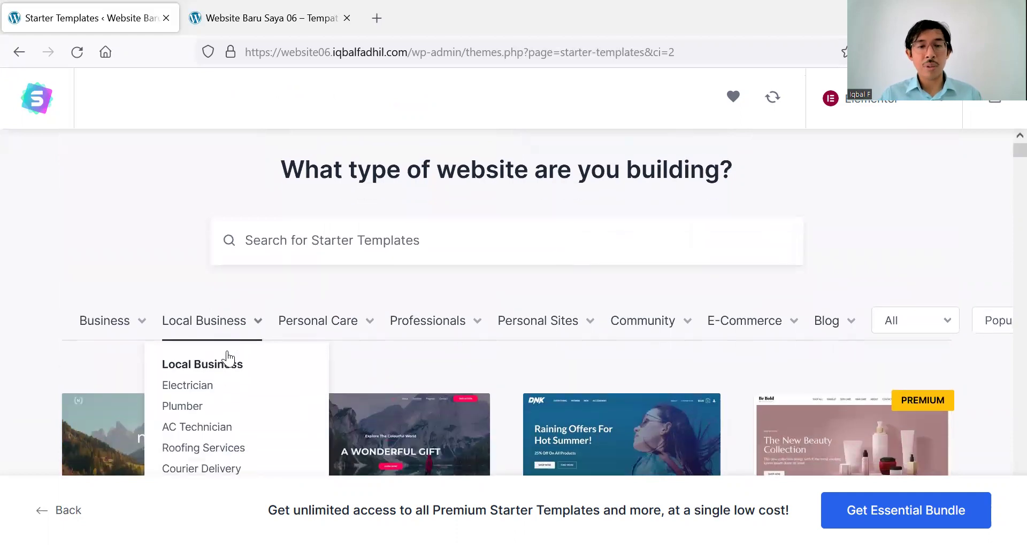
scroll(228, 358, "down", 3)
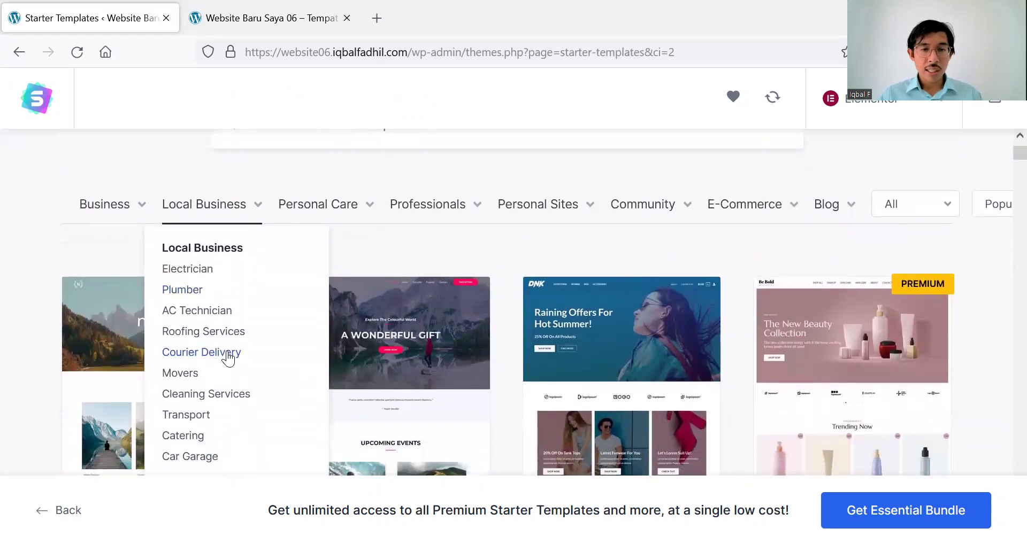
scroll(228, 359, "up", 2)
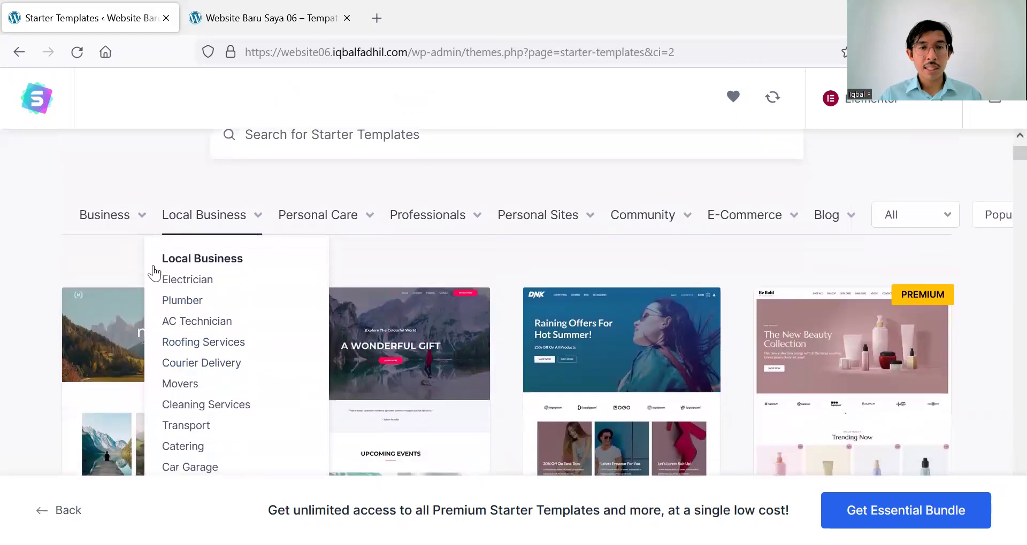
mouse_move(134, 219)
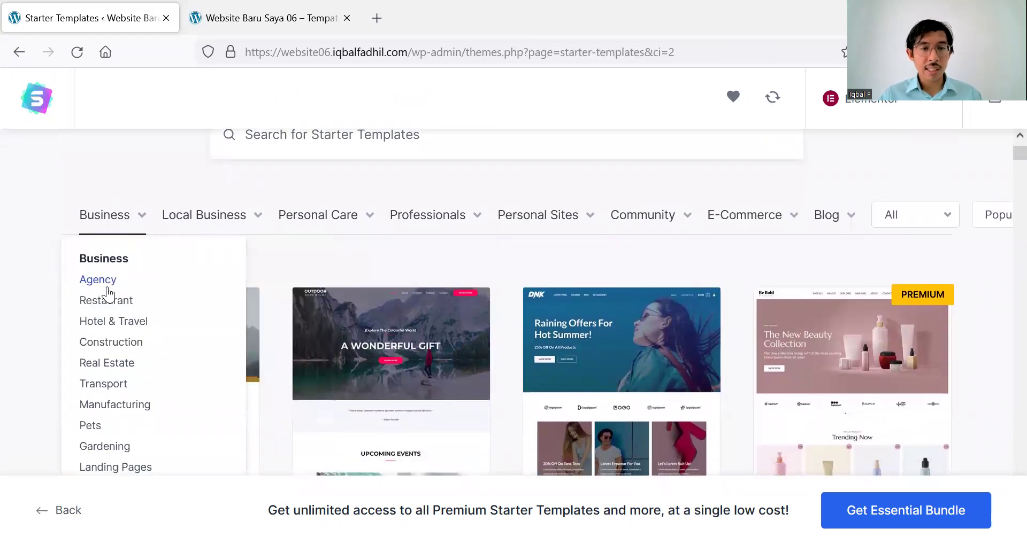
scroll(119, 460, "down", 1)
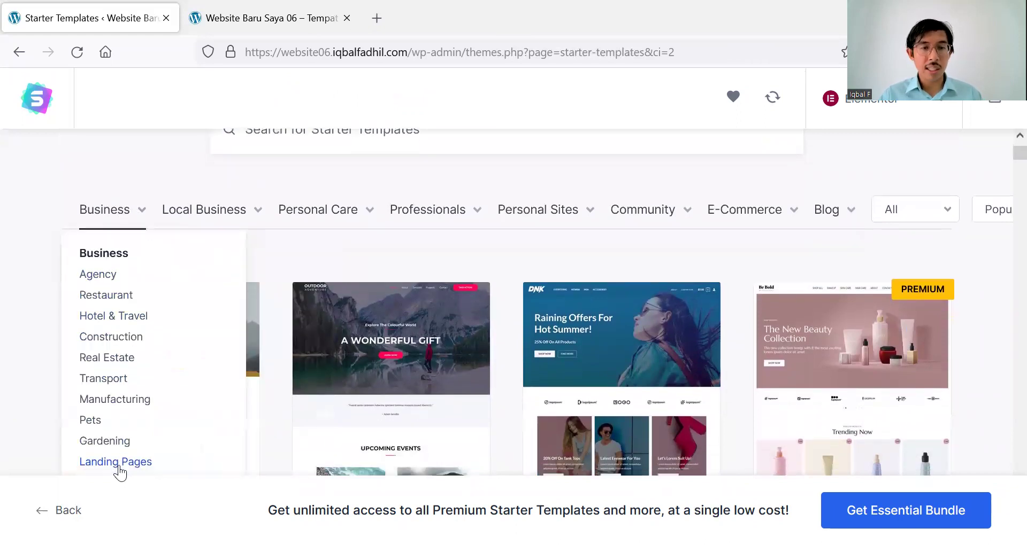
left_click(103, 431)
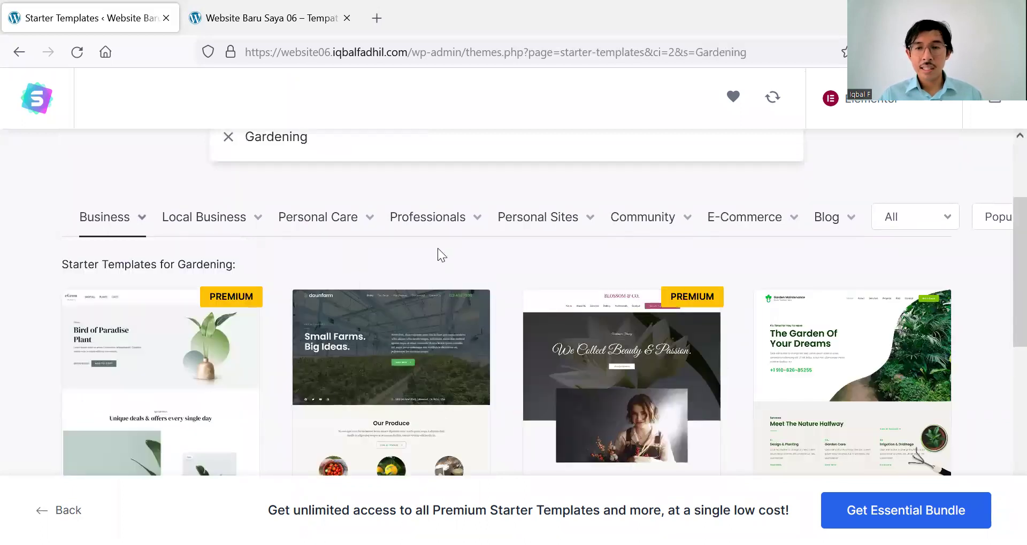
- Look through the Gardening templates and open the preview of the Horticulture template
scroll(437, 248, "down", 2)
scroll(439, 257, "down", 5)
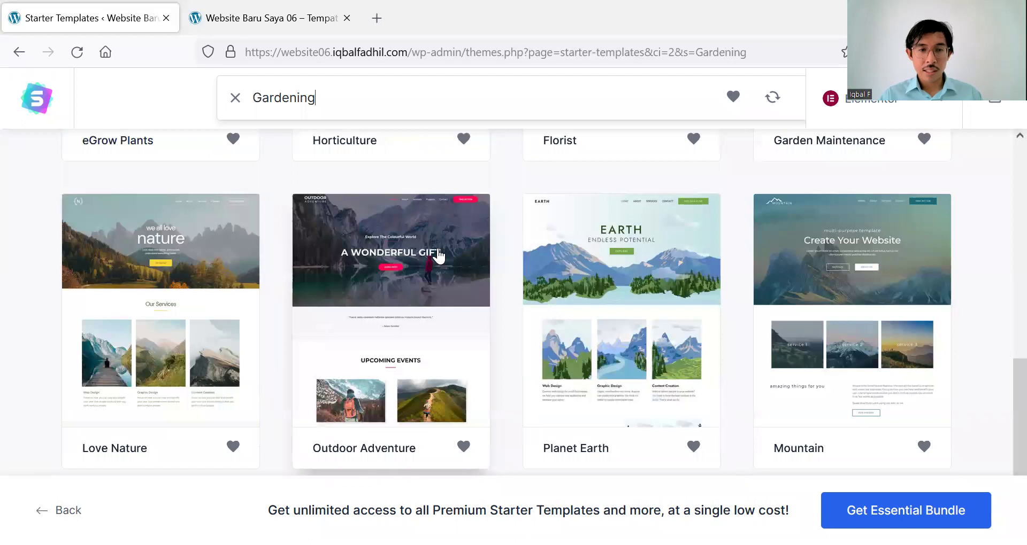
scroll(438, 256, "up", 4)
scroll(437, 255, "up", 2)
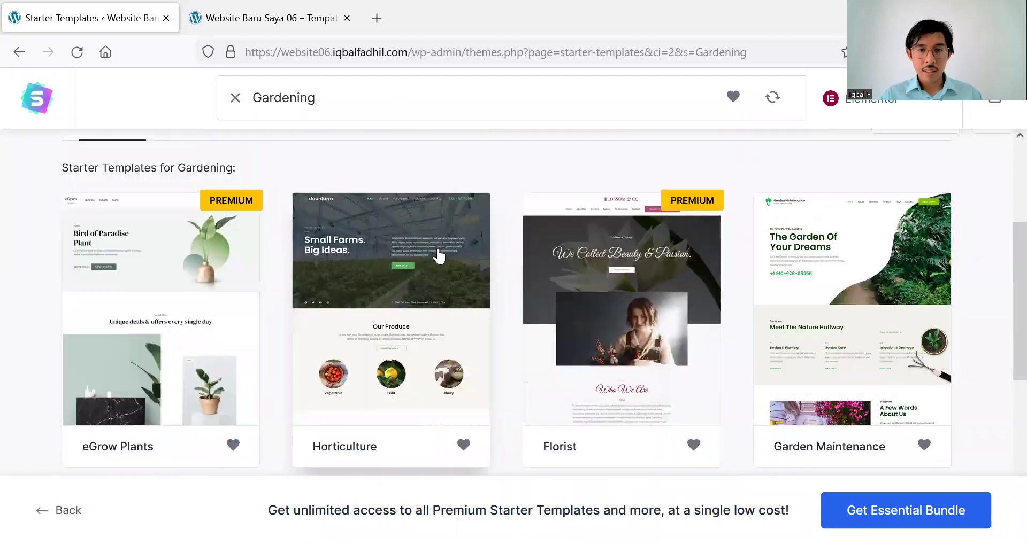
left_click(438, 250)
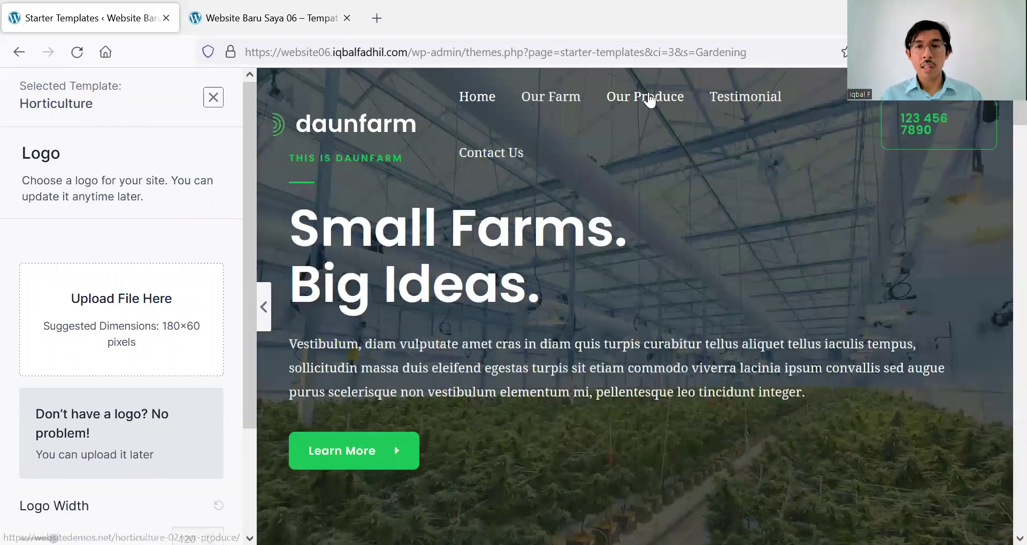
- Open the Our Produce page in the Horticulture preview and examine its full layout
left_click(649, 97)
scroll(556, 321, "down", 2)
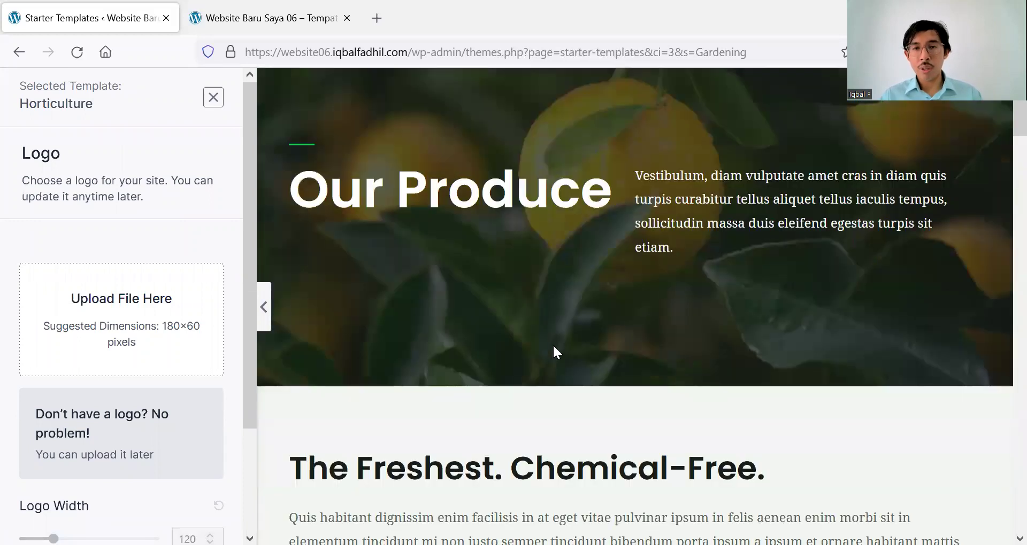
scroll(553, 345, "down", 15)
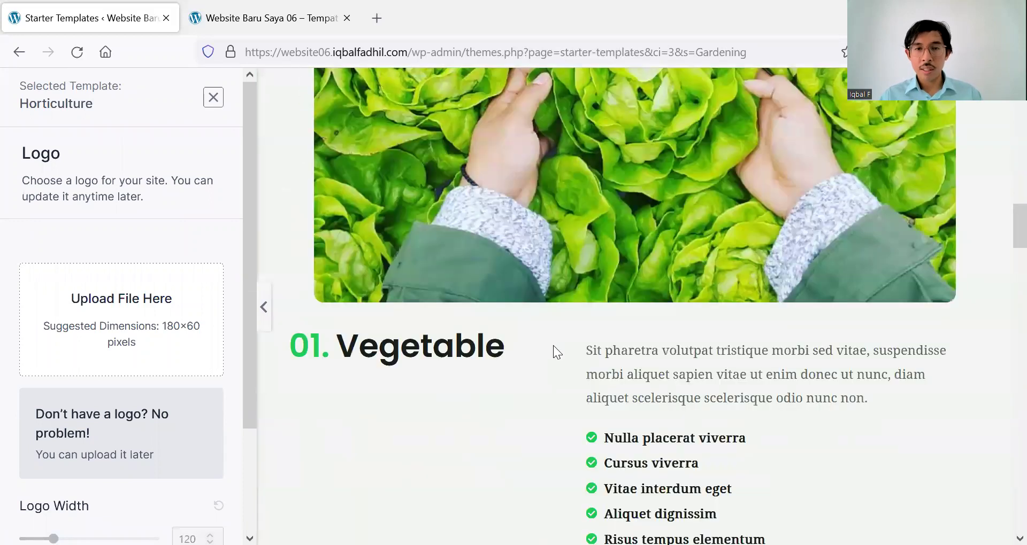
scroll(553, 346, "down", 10)
scroll(553, 344, "down", 10)
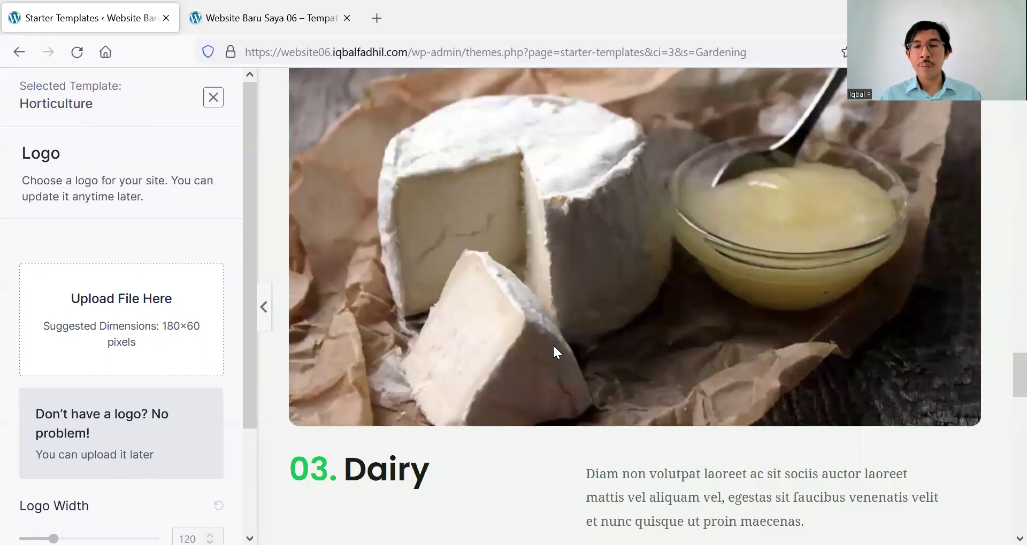
scroll(553, 345, "down", 5)
scroll(553, 346, "down", 6)
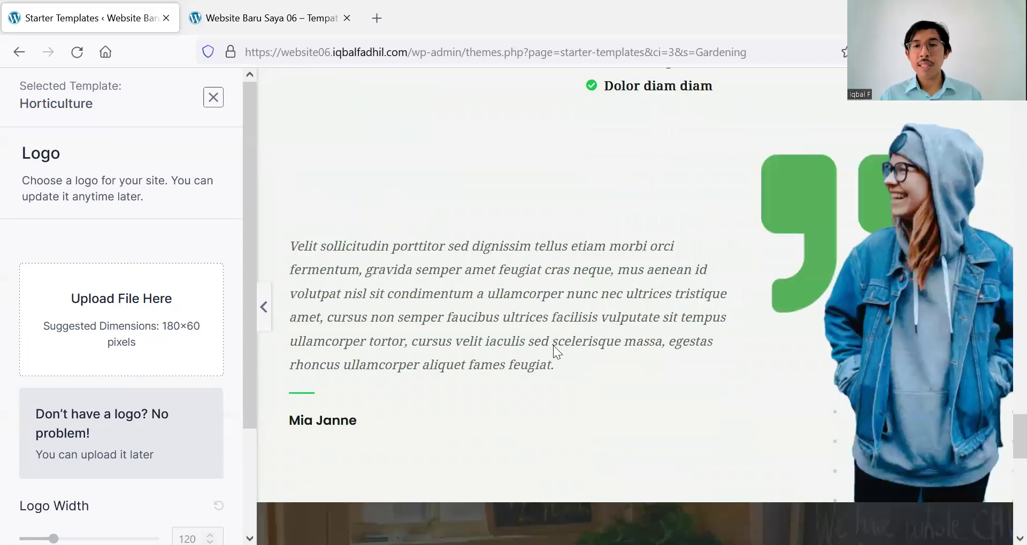
scroll(553, 346, "down", 2)
scroll(553, 345, "up", 15)
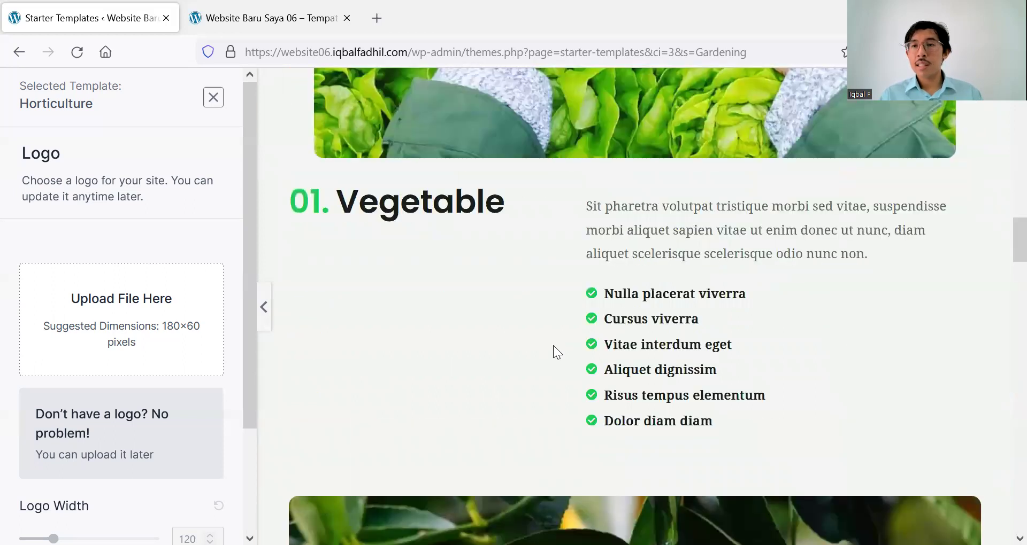
scroll(553, 346, "up", 10)
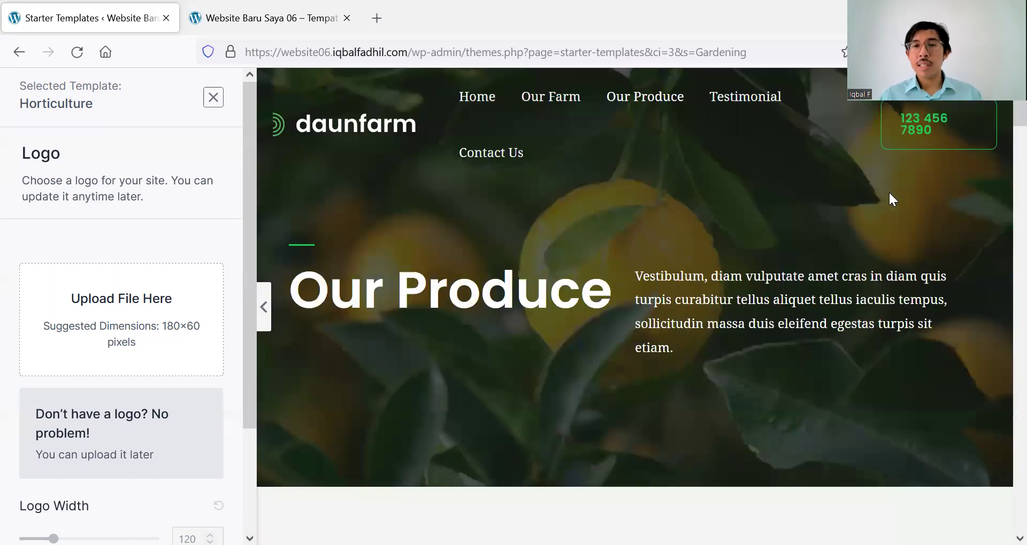
- Close the Horticulture preview and clear the Gardening search to return to the full template catalogue
left_click(213, 98)
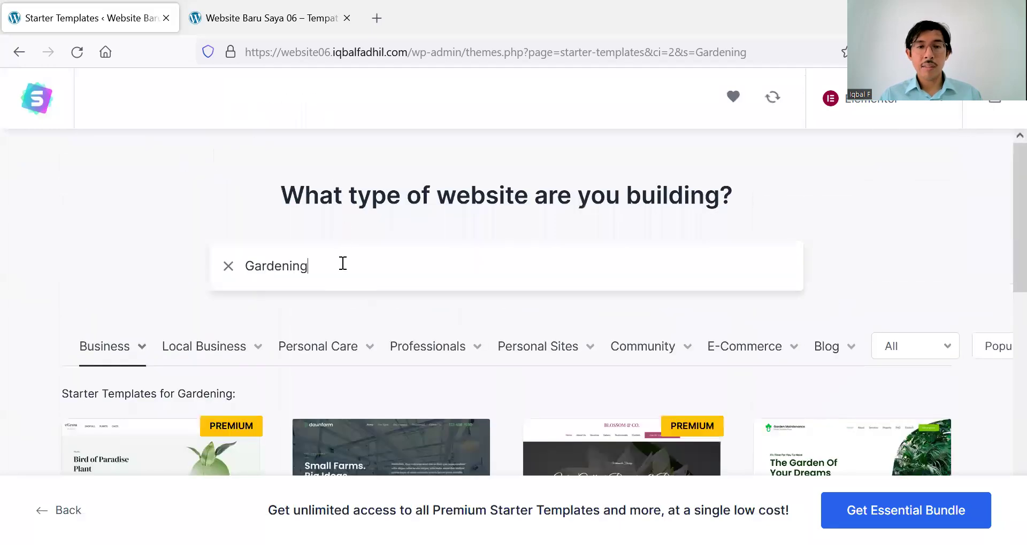
double_click(343, 264)
key("BackSpace")
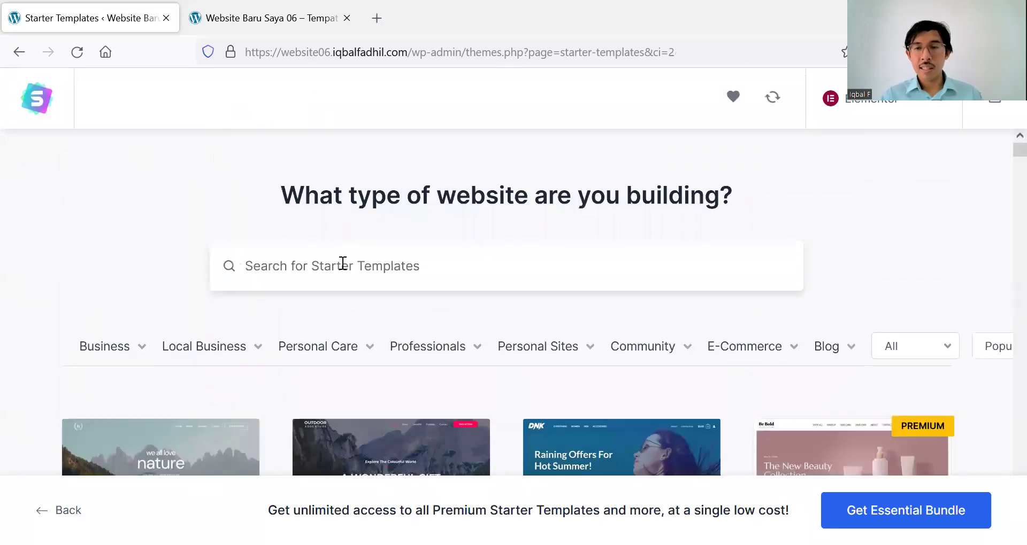
- Select the Brandstore template from the catalogue and skip the logo upload
scroll(343, 264, "down", 5)
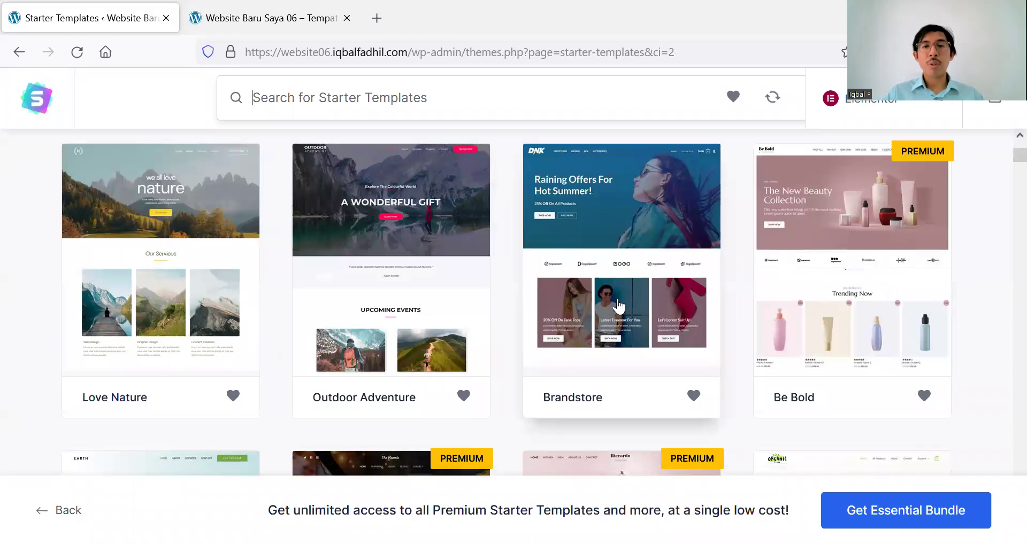
left_click(619, 306)
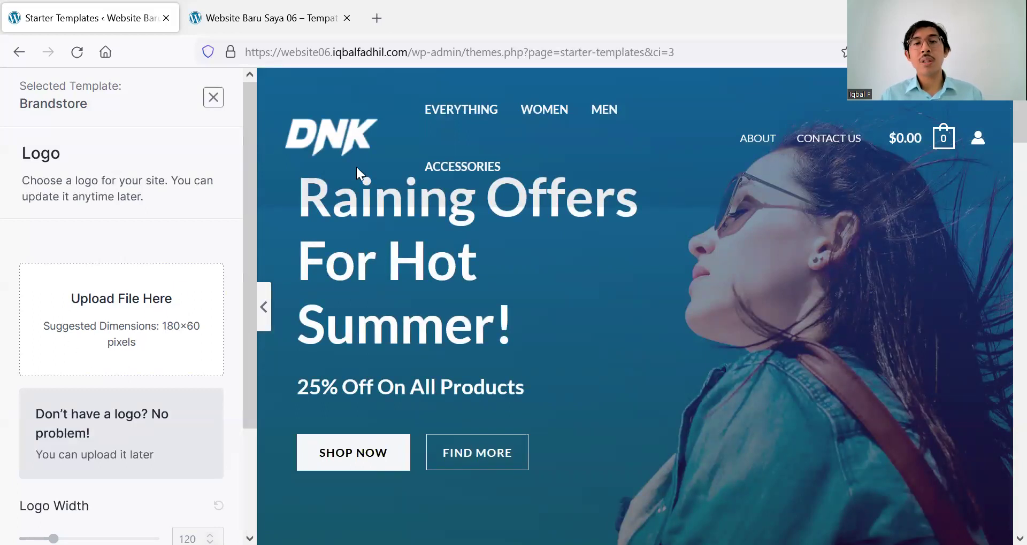
scroll(142, 331, "down", 3)
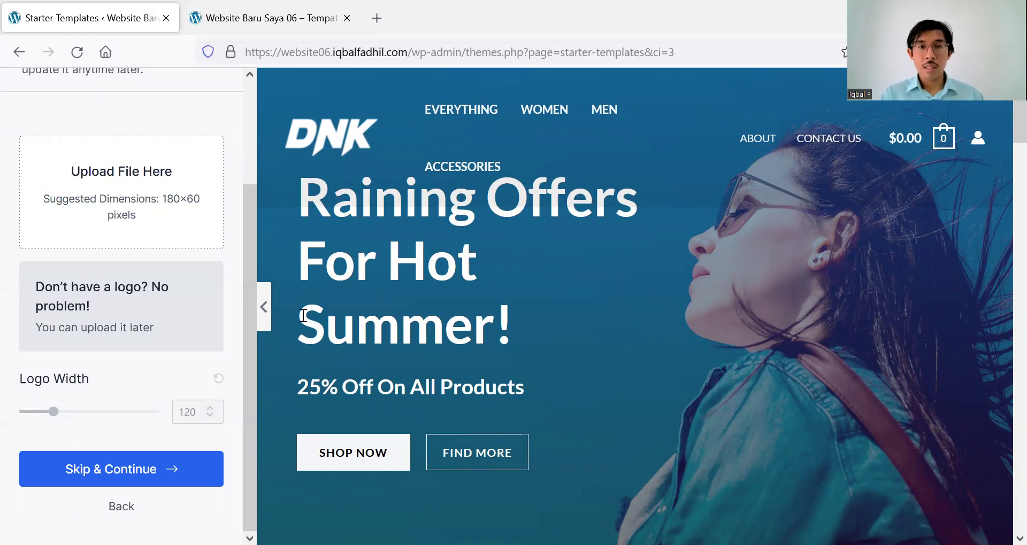
left_click(113, 469)
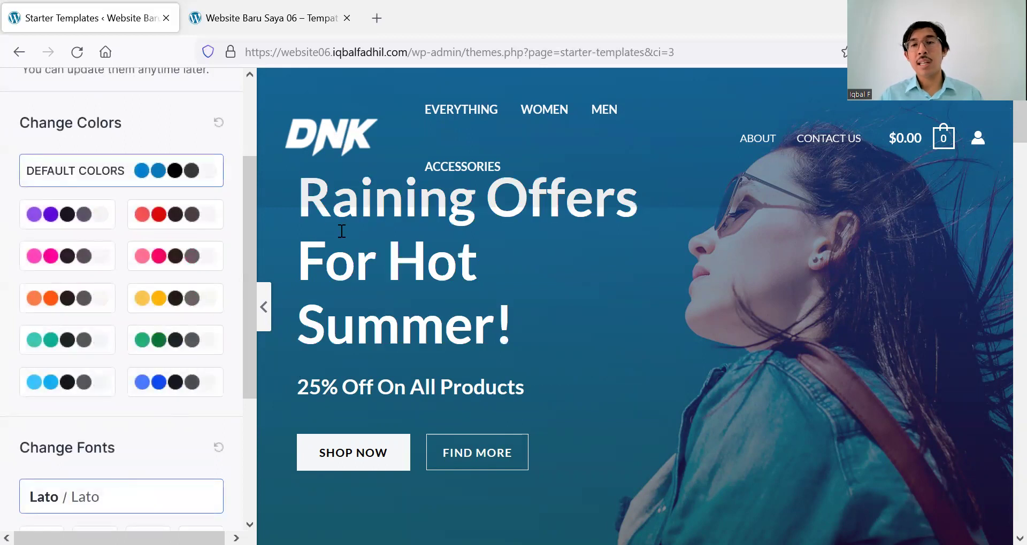
- Set the page zoom to 80% and examine the Brandstore preview from its hero banner to the Featured Products section
key("ctrl+minus")
key("ctrl+minus")
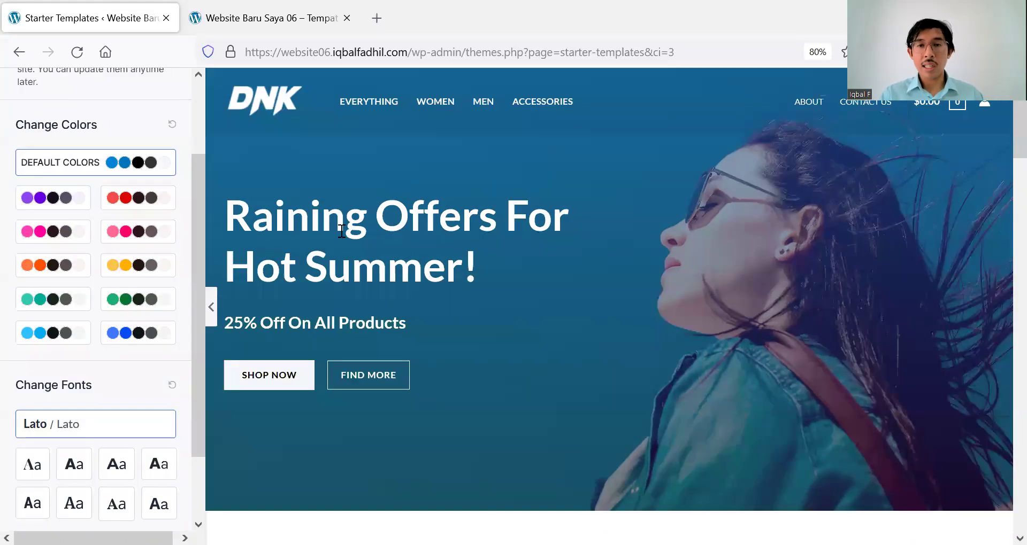
scroll(138, 302, "up", 2)
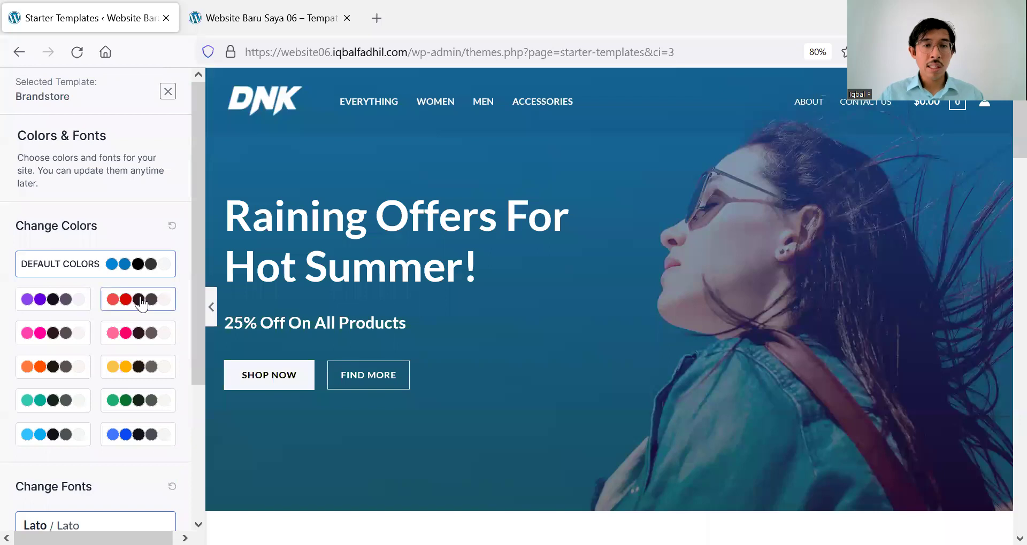
scroll(348, 219, "down", 2)
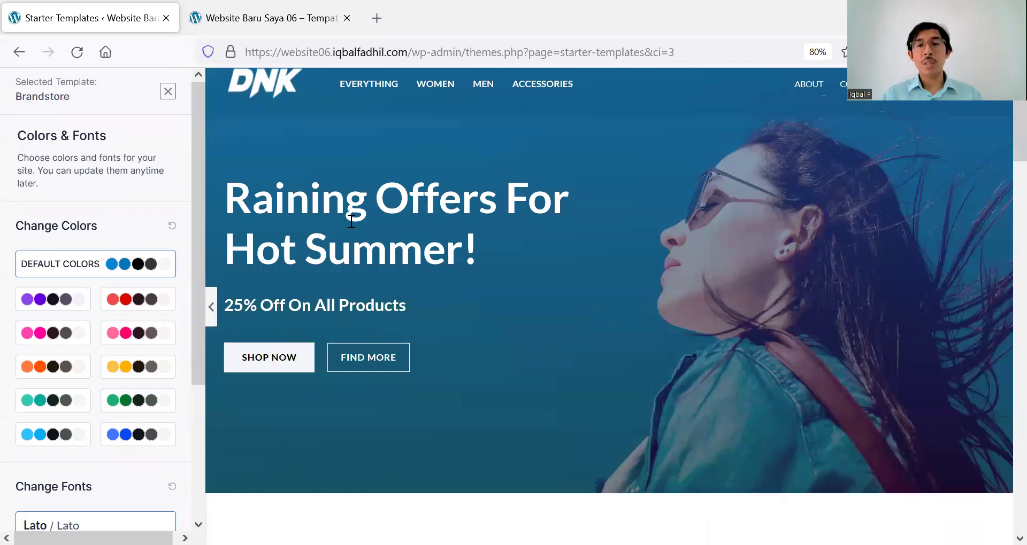
scroll(350, 227, "down", 4)
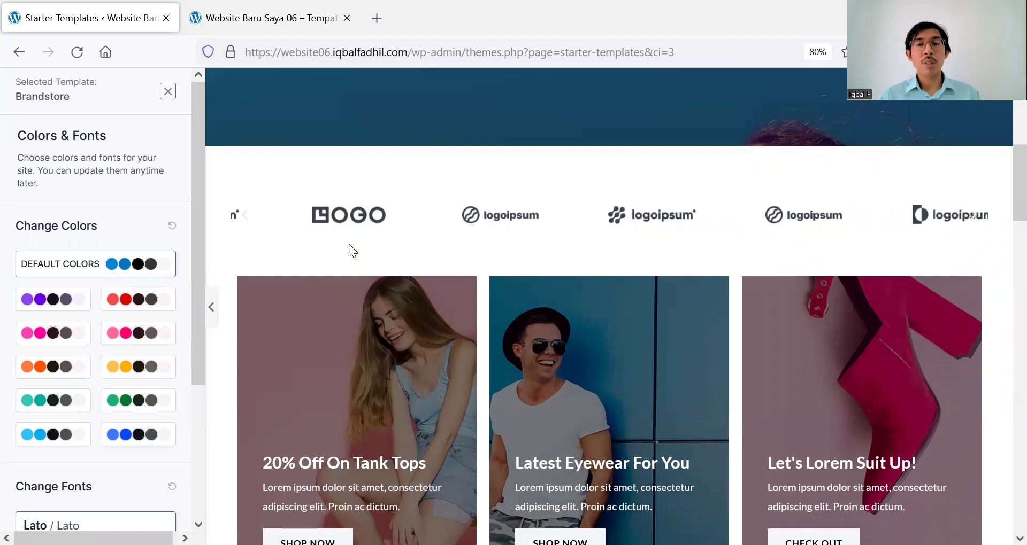
scroll(348, 244, "down", 4)
scroll(349, 244, "down", 8)
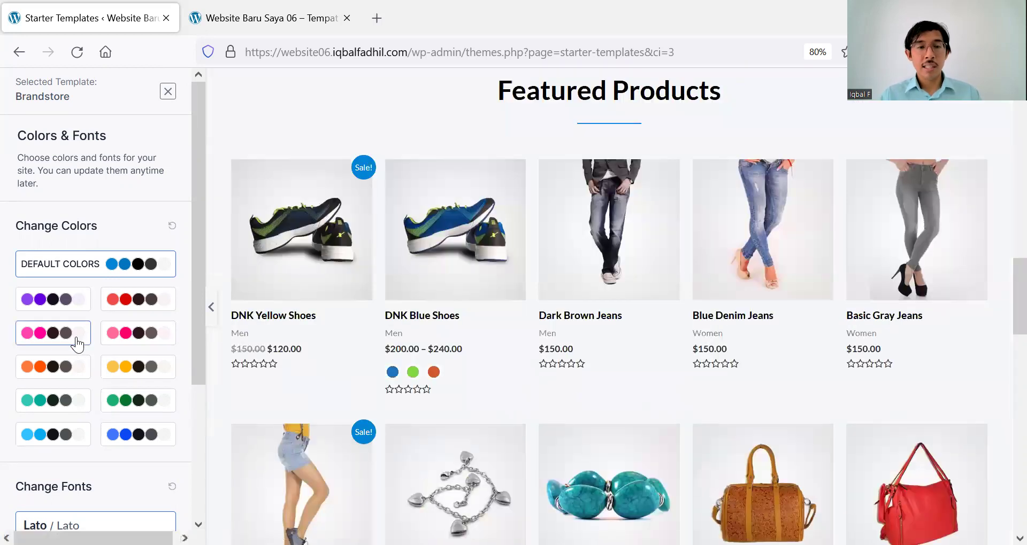
- Try the pink color palette on the Brandstore preview and check it from Featured Products up to the hero banner
left_click(48, 338)
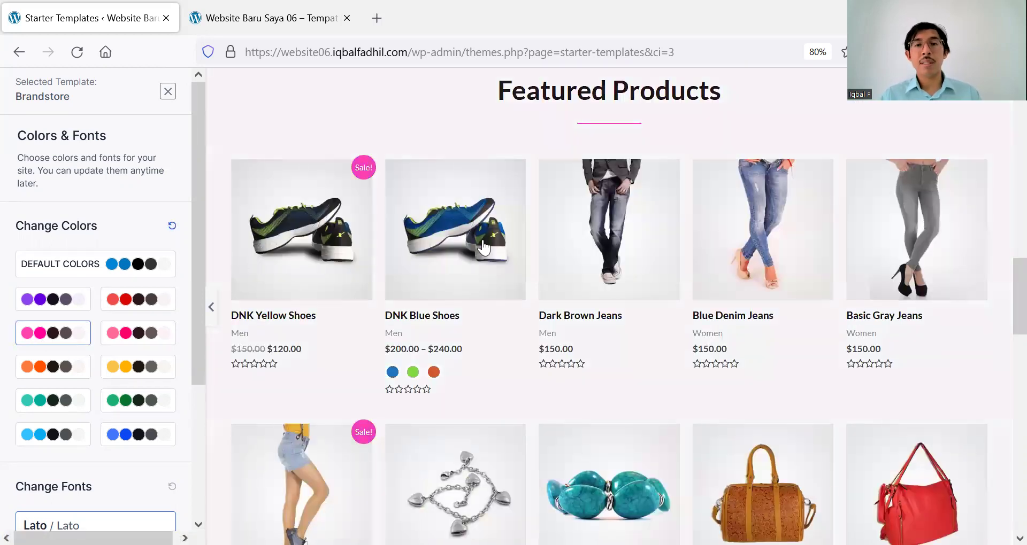
scroll(484, 247, "up", 8)
scroll(484, 247, "up", 10)
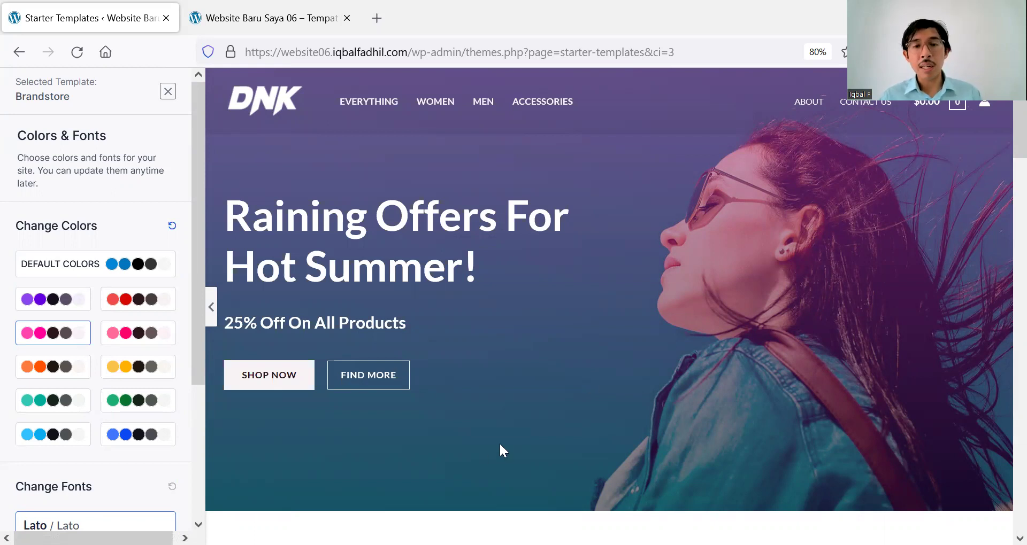
- Try the green color palette, check it on the product and Special Edition sections, and reset the template to its default colors
scroll(489, 456, "down", 6)
left_click(127, 401)
scroll(697, 192, "down", 8)
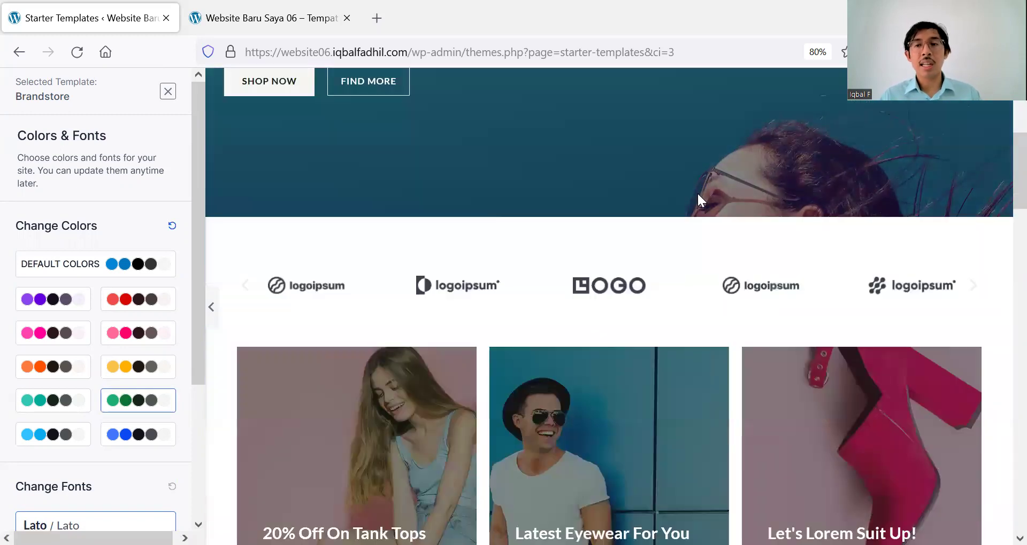
scroll(697, 191, "down", 10)
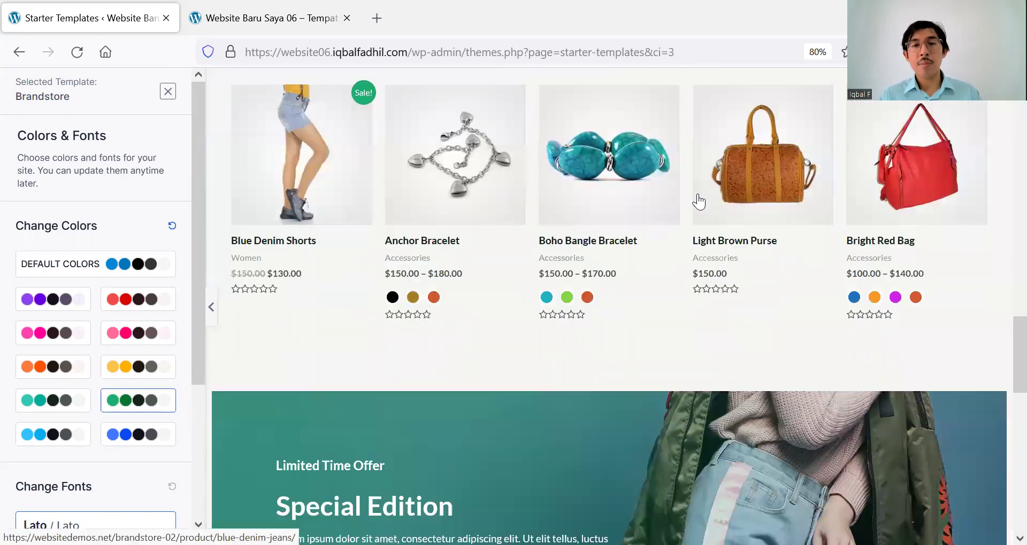
scroll(699, 201, "down", 1)
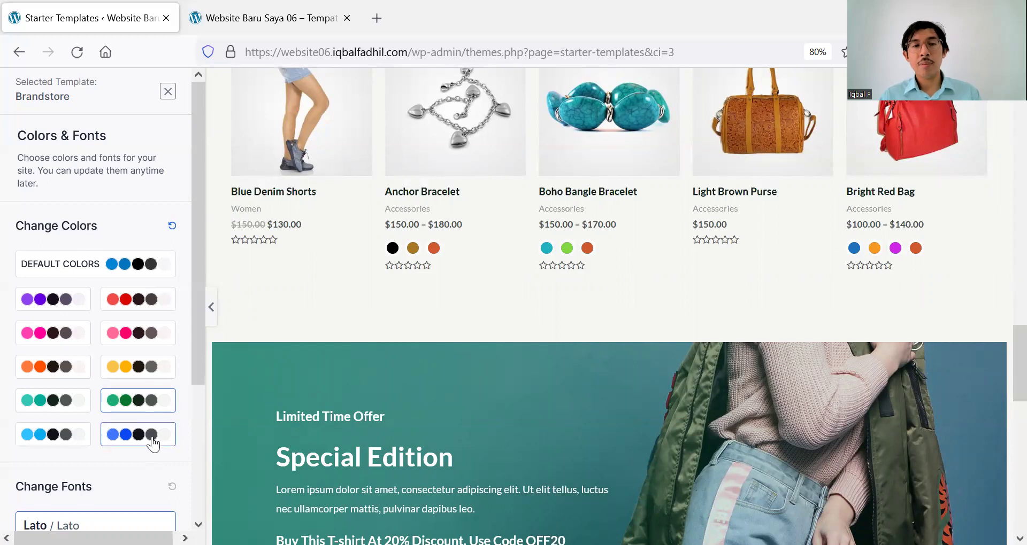
scroll(53, 356, "down", 3)
scroll(54, 356, "up", 3)
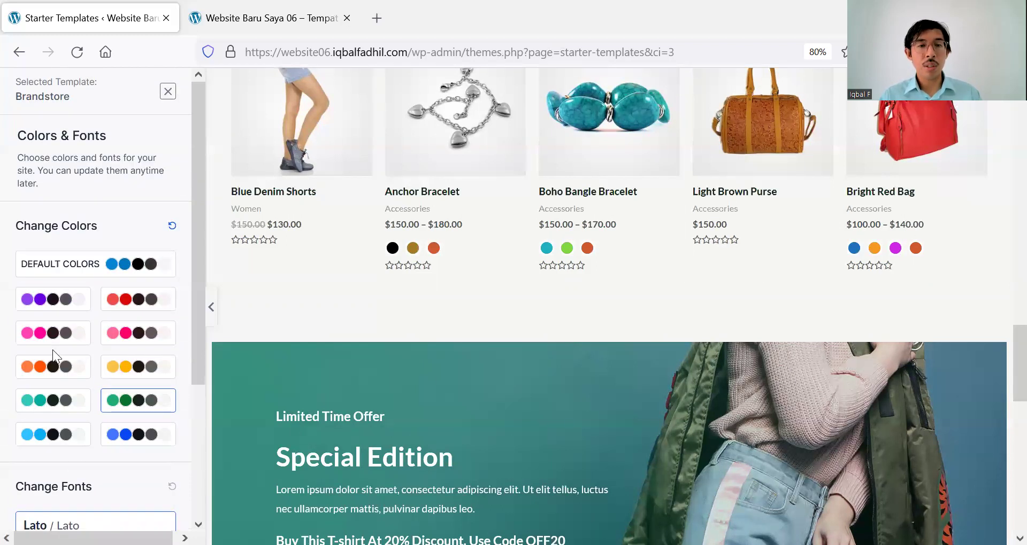
left_click(173, 229)
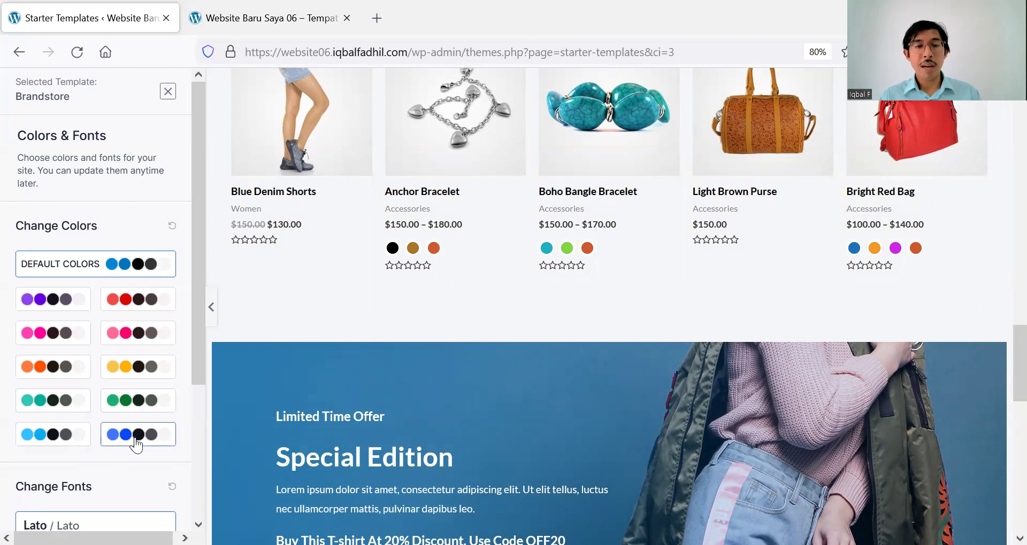
- Apply the teal color palette to the Brandstore template and review it from the footer back up to the hero banner
left_click(58, 403)
scroll(351, 327, "down", 5)
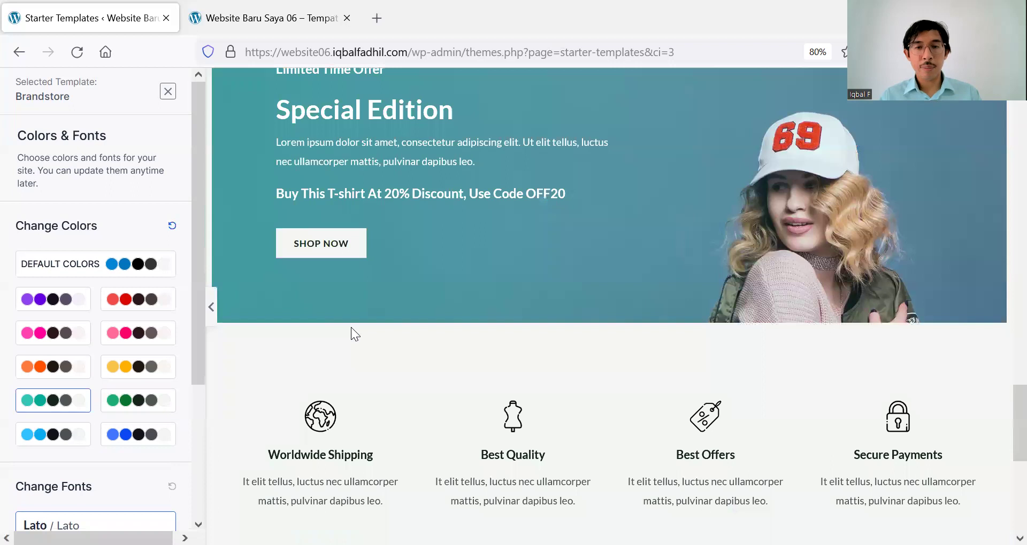
scroll(351, 329, "down", 3)
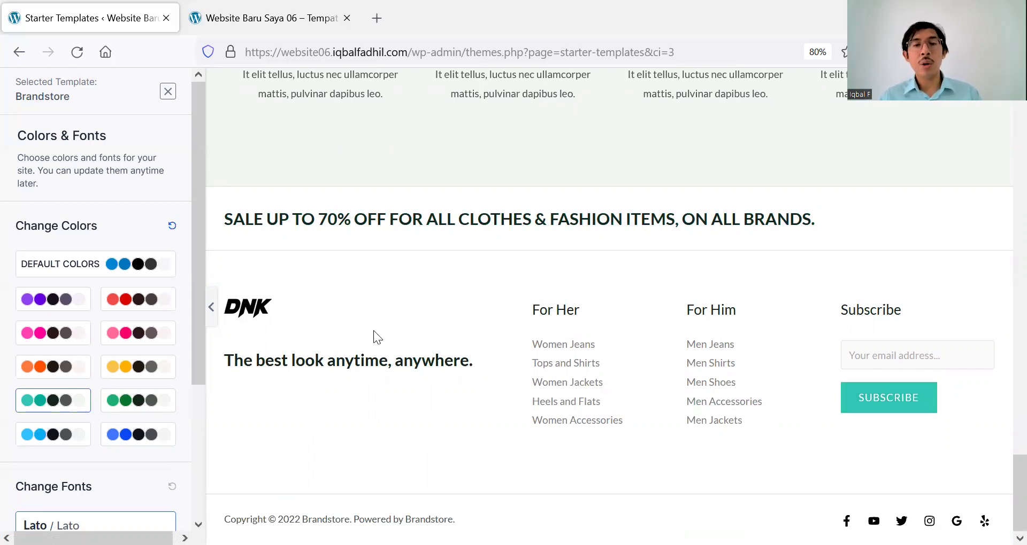
scroll(513, 279, "up", 10)
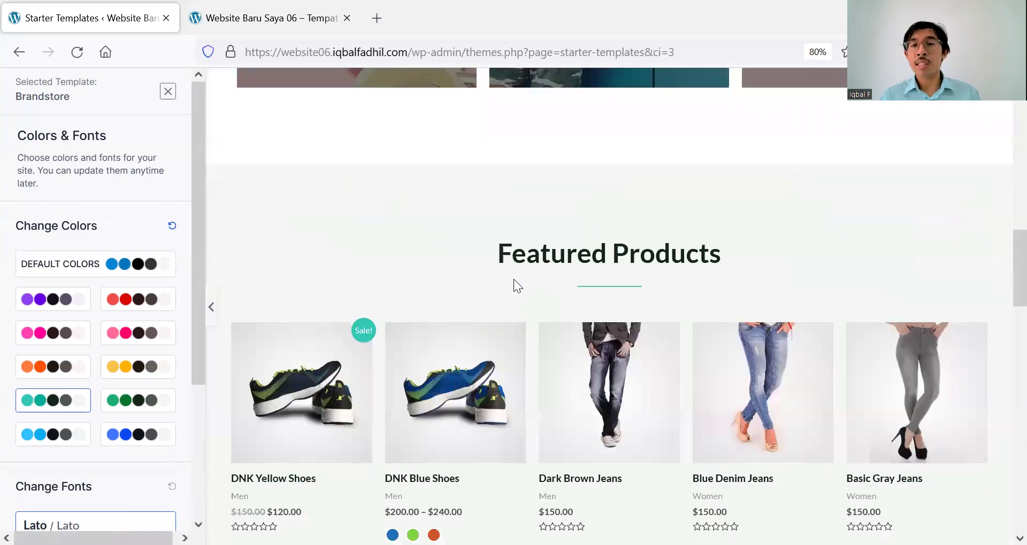
scroll(514, 279, "up", 5)
scroll(514, 280, "up", 3)
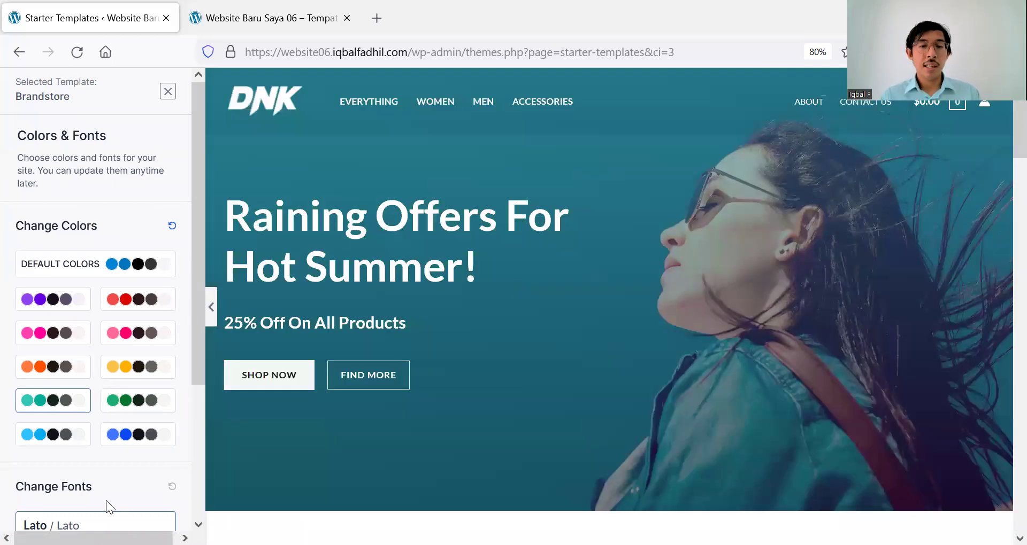
- Compare the serif and Poppins / Lato font pairings, choose Montserrat / Lato, and continue to the final setup form
scroll(149, 320, "down", 3)
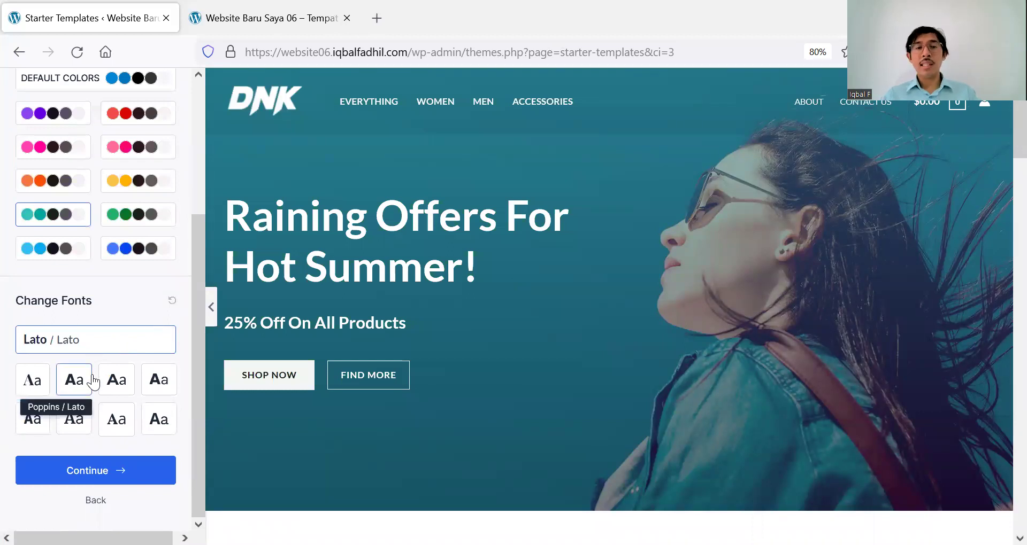
left_click(41, 392)
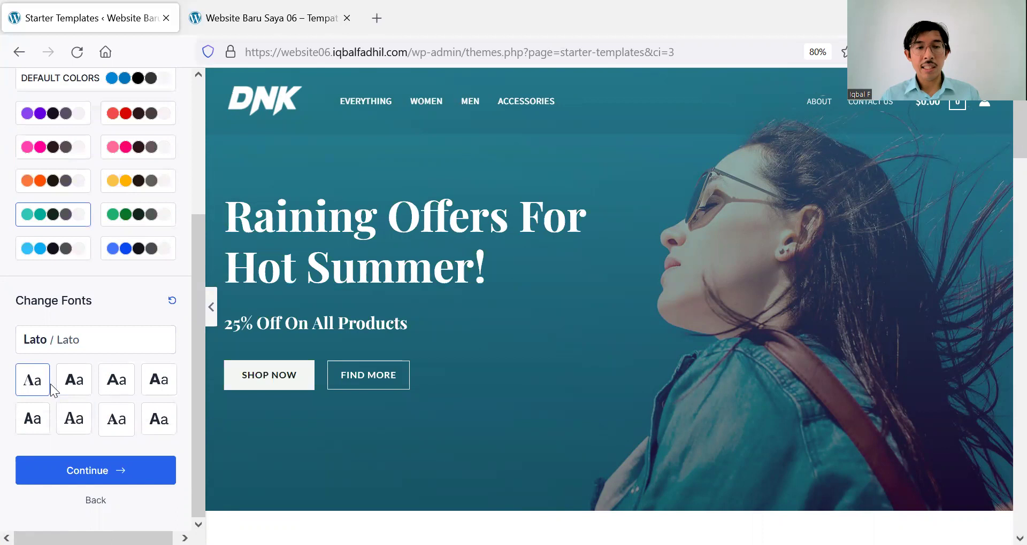
left_click(62, 385)
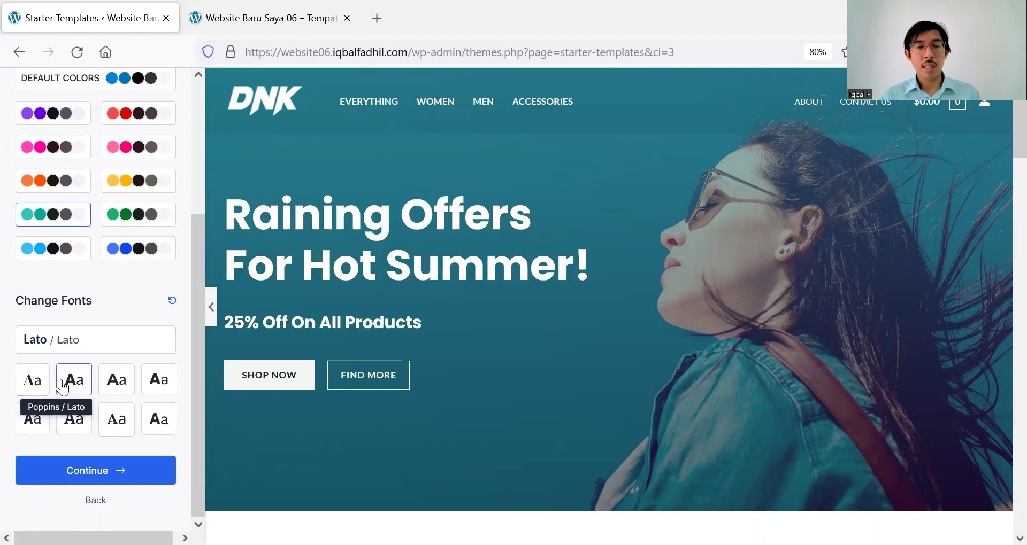
left_click(23, 391)
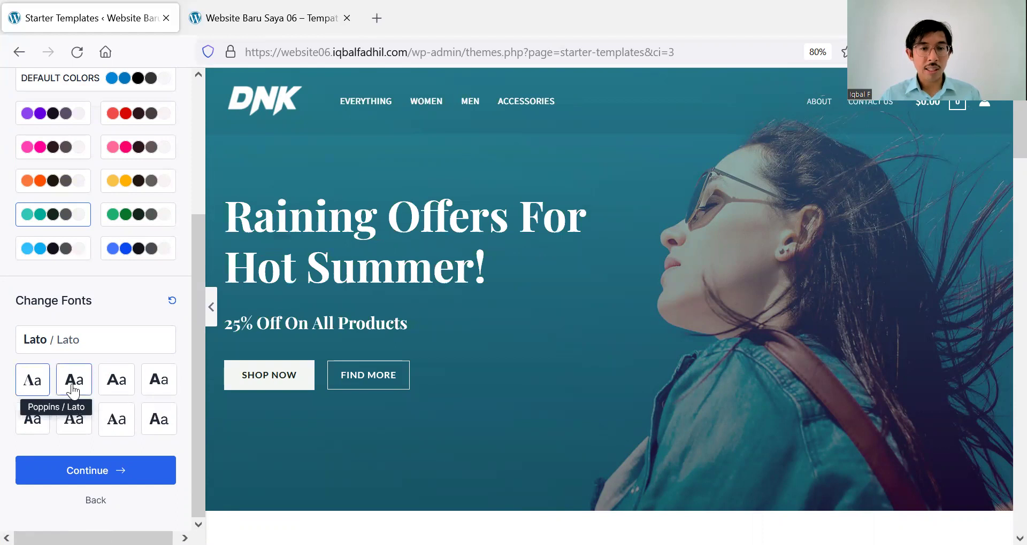
left_click(73, 391)
left_click(119, 379)
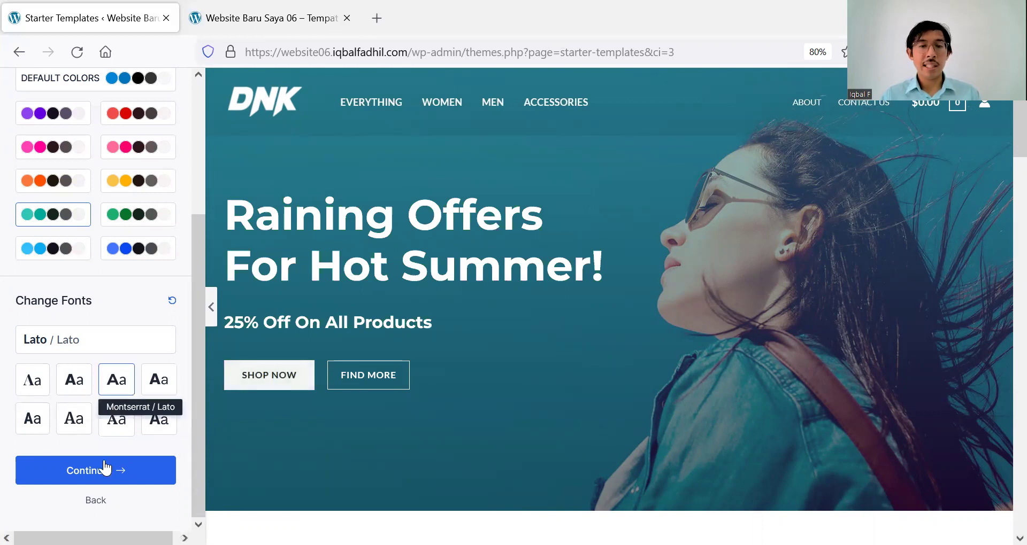
left_click(104, 482)
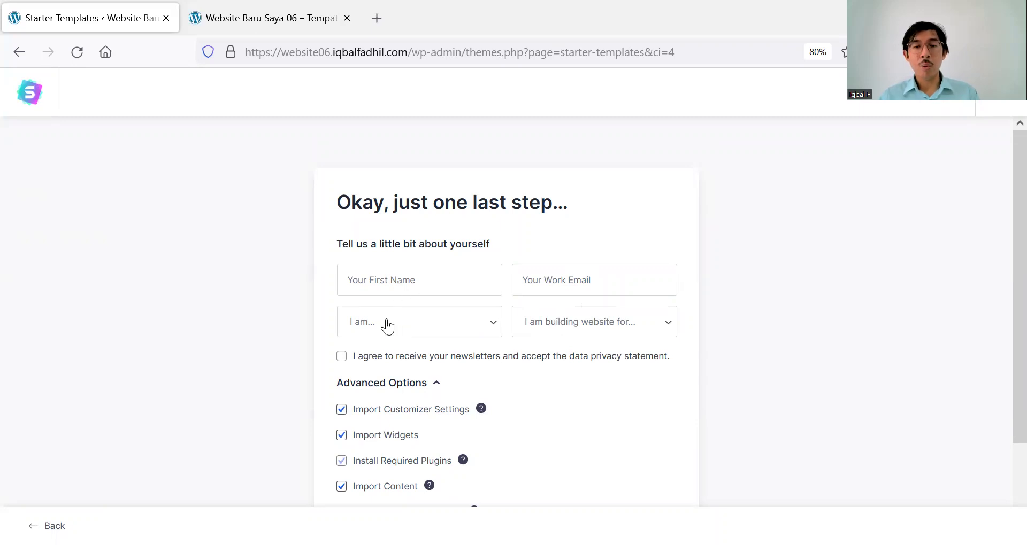
- Disable Share Non-Sensitive Data, leave the personal details blank, and submit the form to build the website
scroll(387, 325, "down", 2)
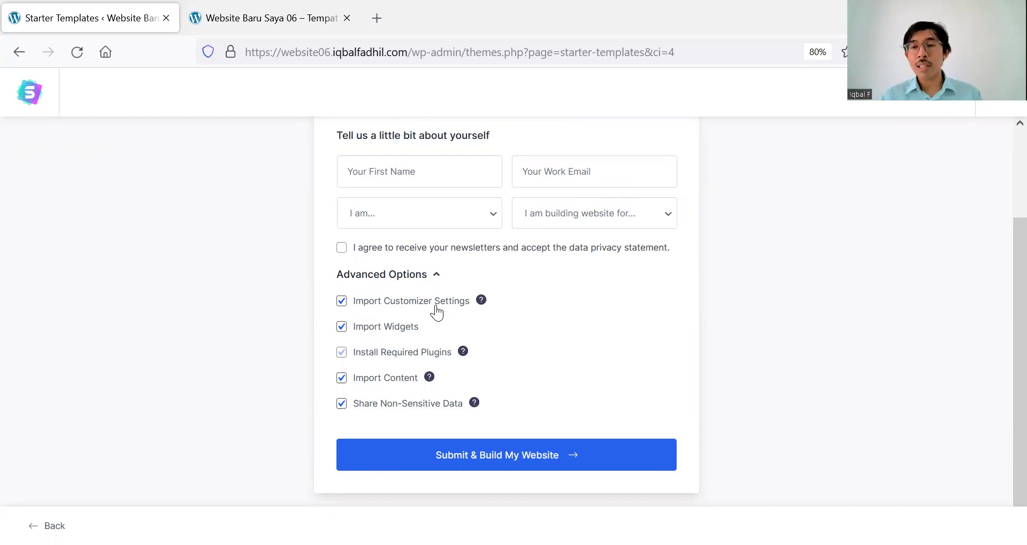
mouse_move(479, 309)
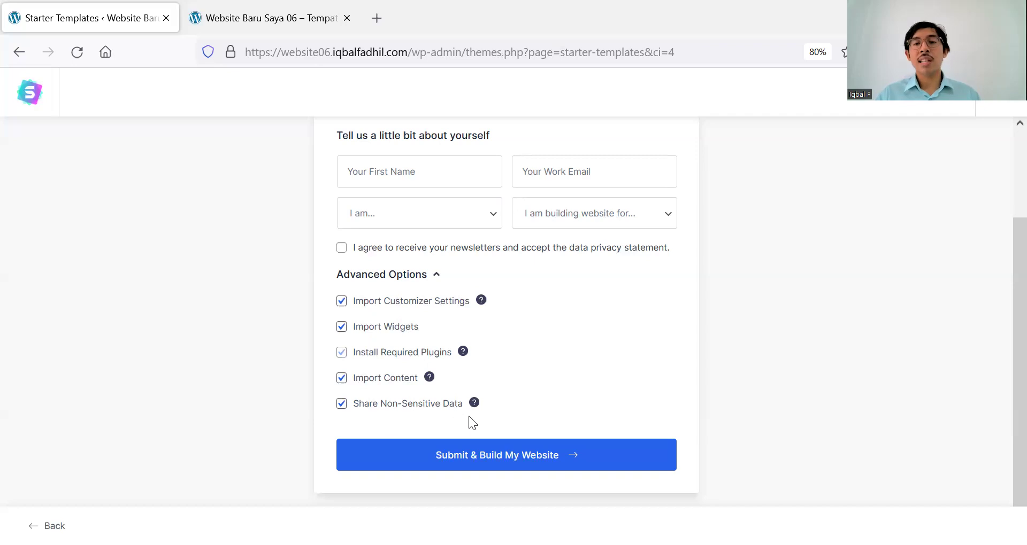
mouse_move(475, 407)
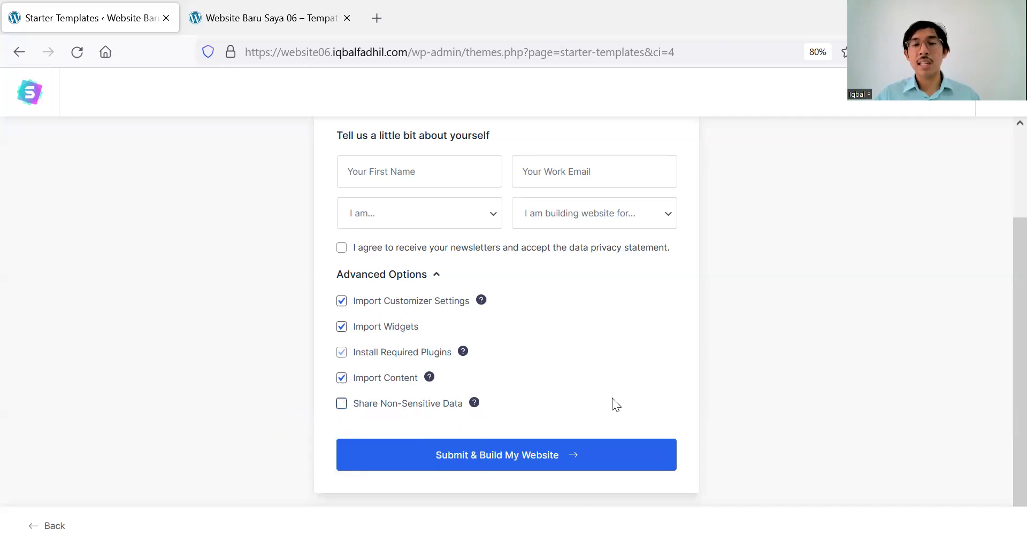
left_click(526, 457)
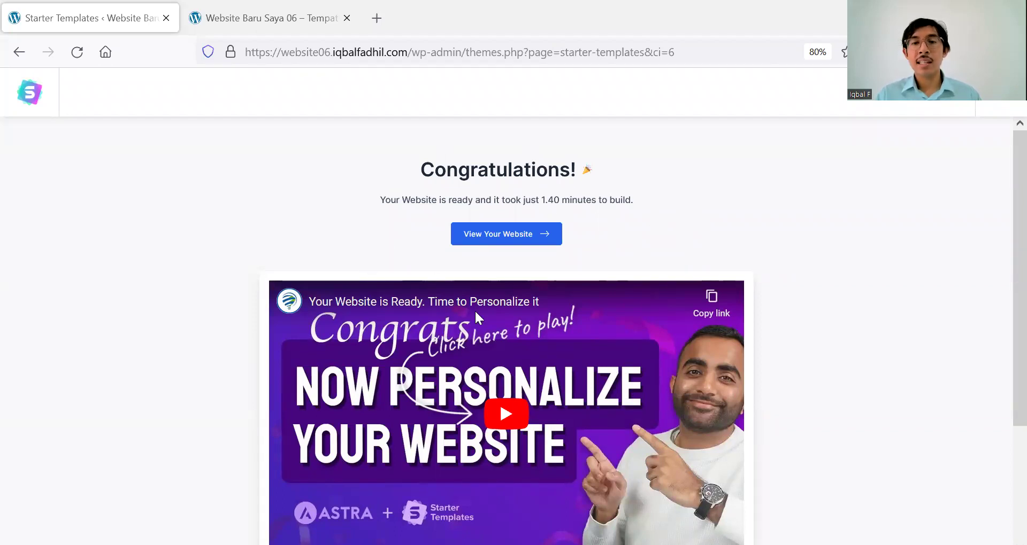
- Look over the Congratulations page and open the newly built website from it
scroll(491, 340, "down", 3)
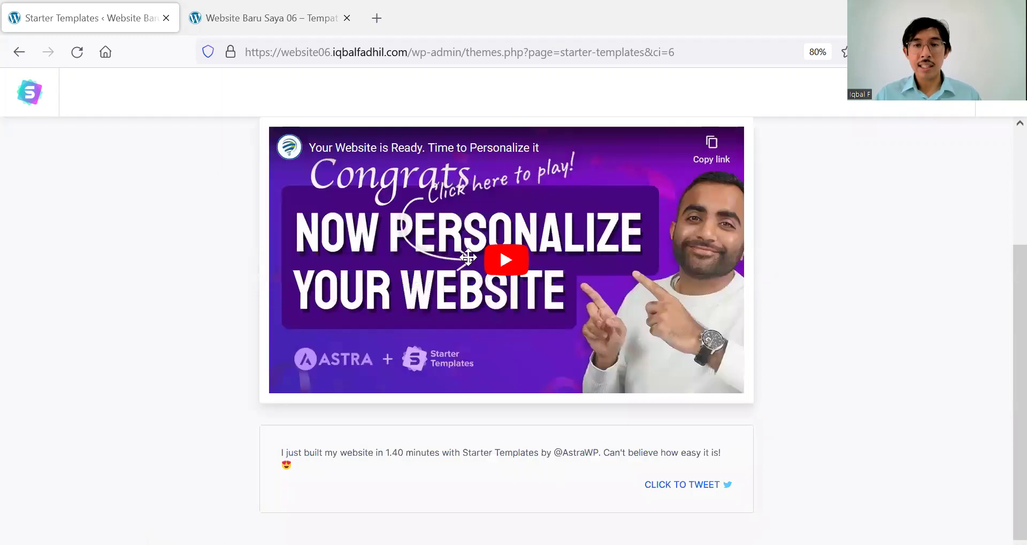
scroll(469, 419, "up", 3)
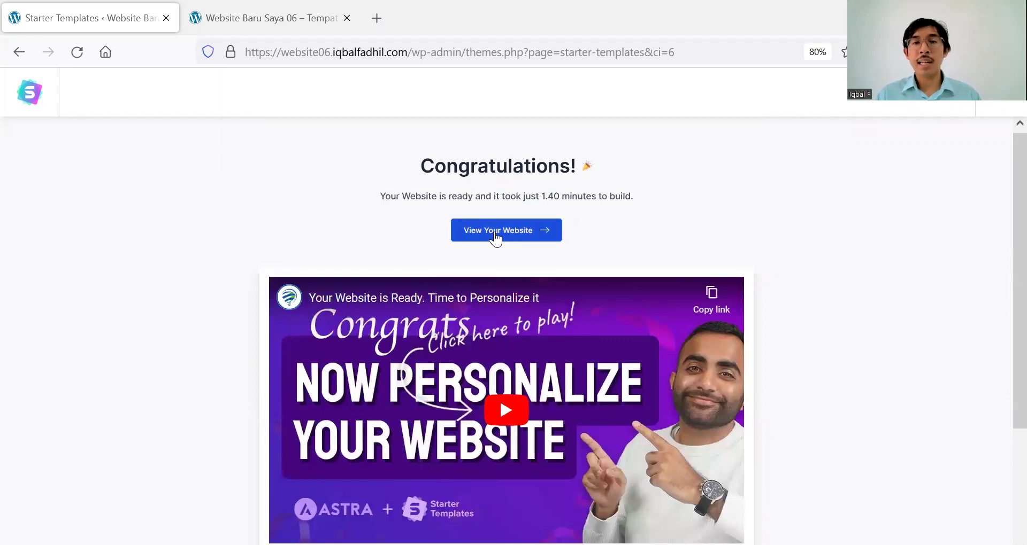
left_click(495, 236)
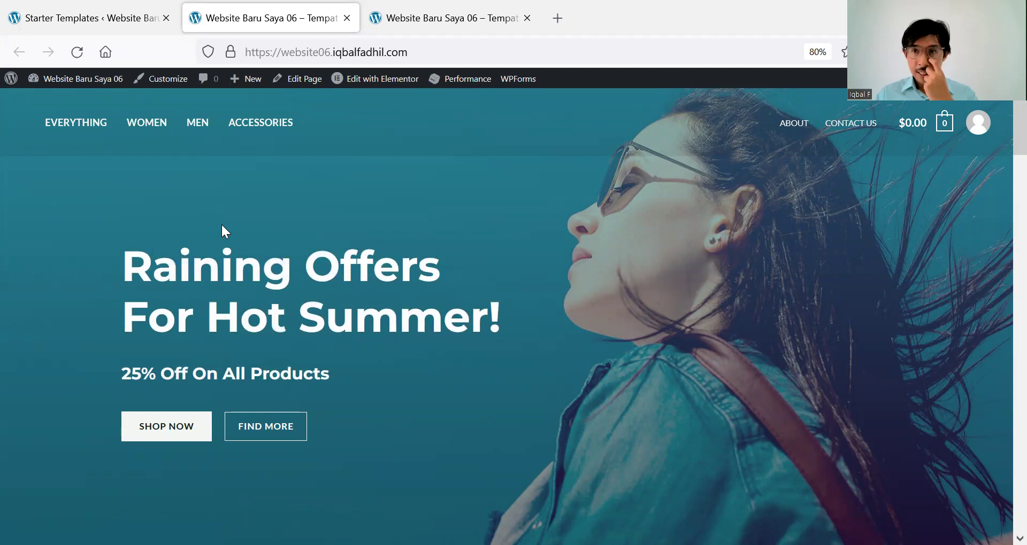
- Examine the new website's homepage down to the footer and open the shopping cart from its header
scroll(222, 230, "down", 10)
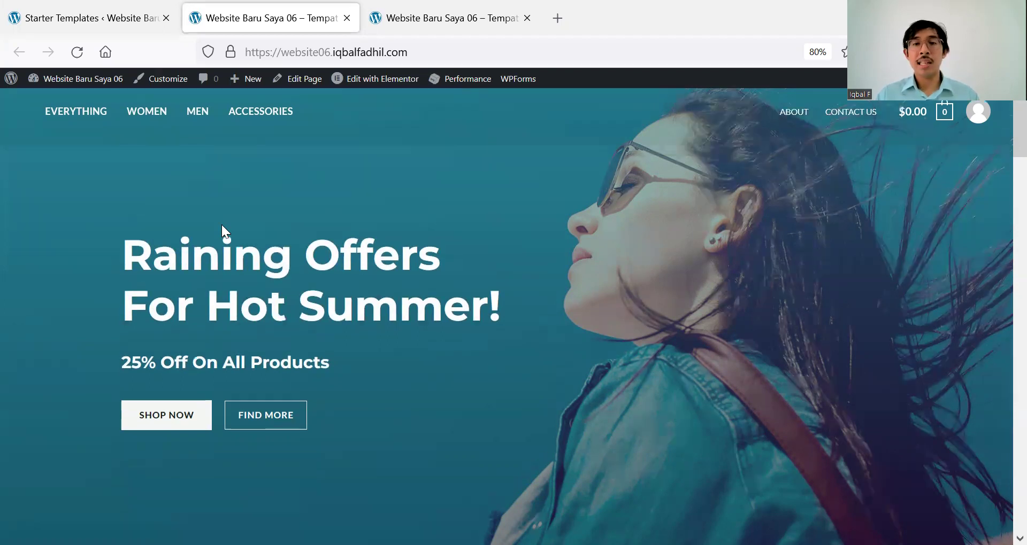
scroll(222, 231, "down", 8)
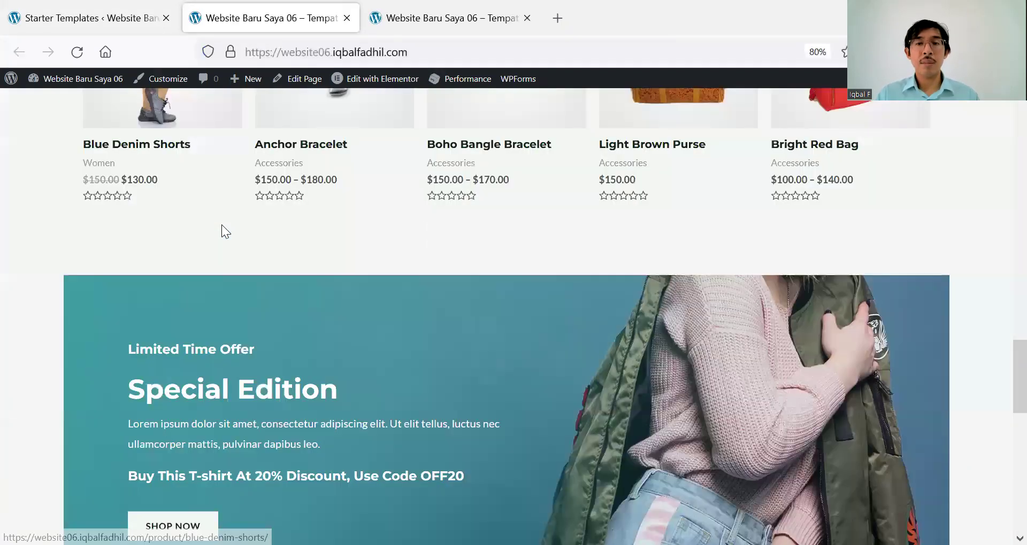
scroll(221, 231, "down", 10)
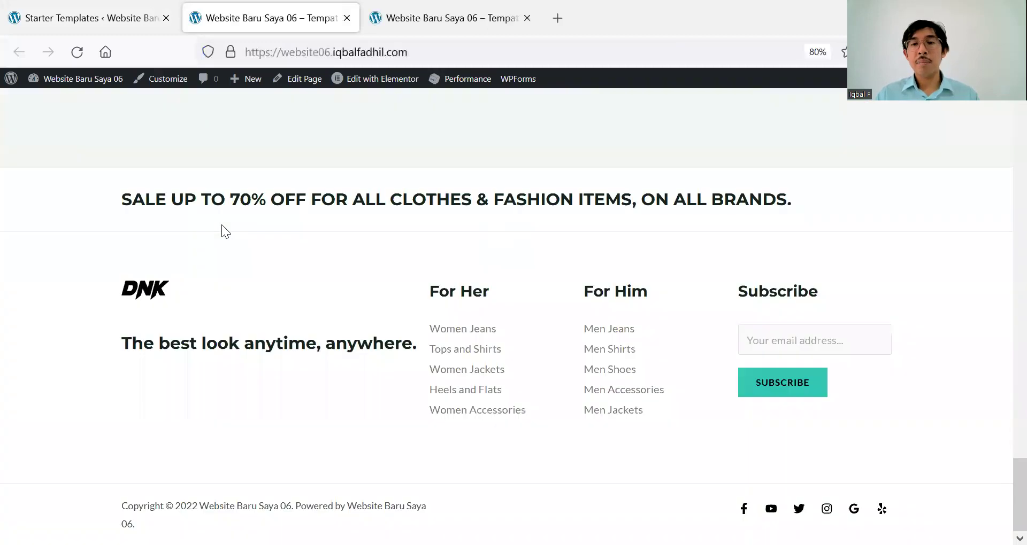
scroll(221, 224, "up", 20)
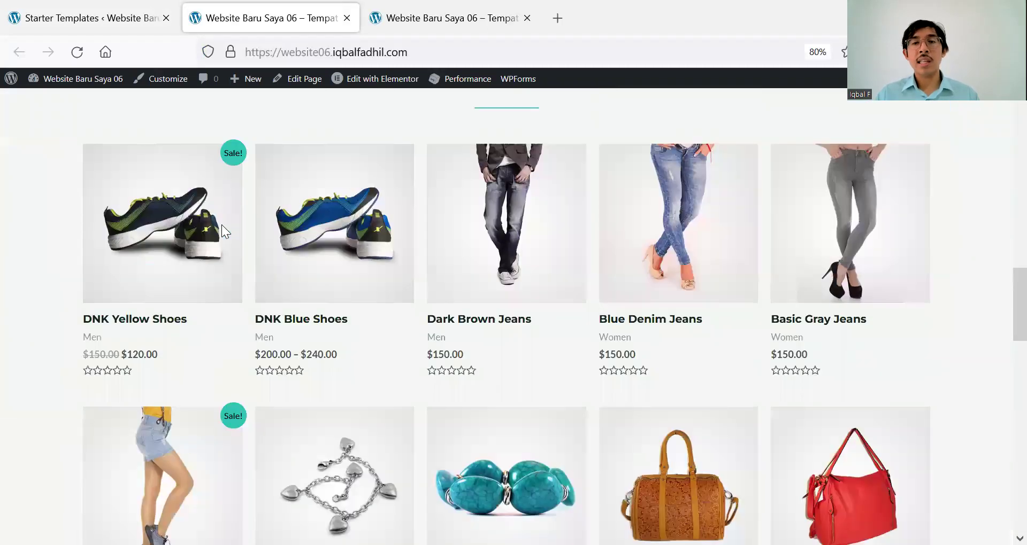
scroll(222, 225, "up", 2)
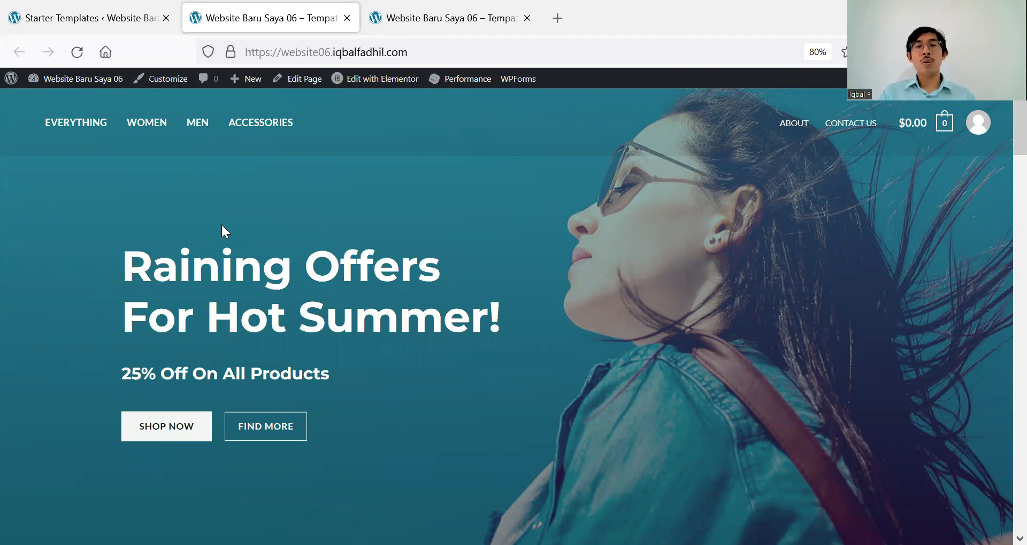
left_click(943, 131)
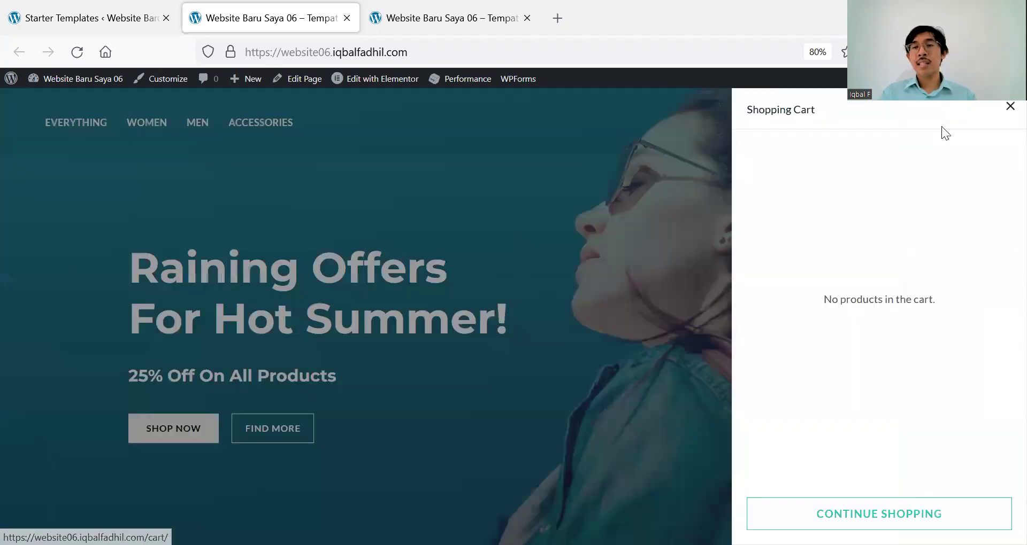